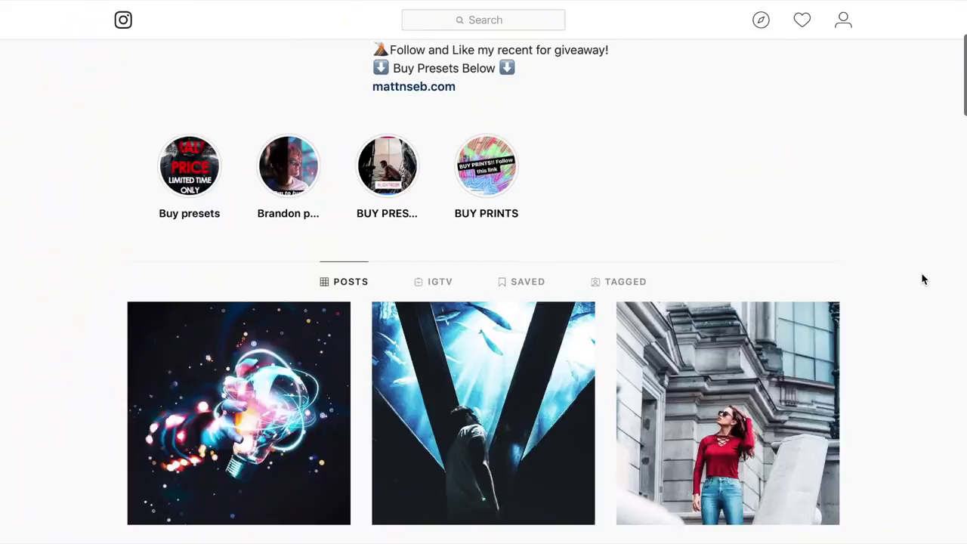
- Scroll the Instagram profile down to the post grid showing the teal window portrait
scroll(921, 279, up, 3)
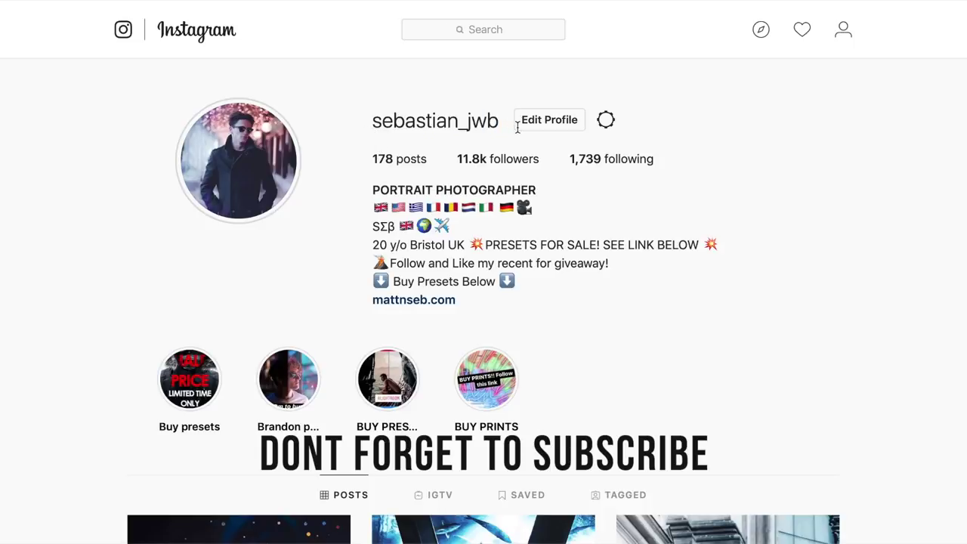
scroll(783, 253, down, 10)
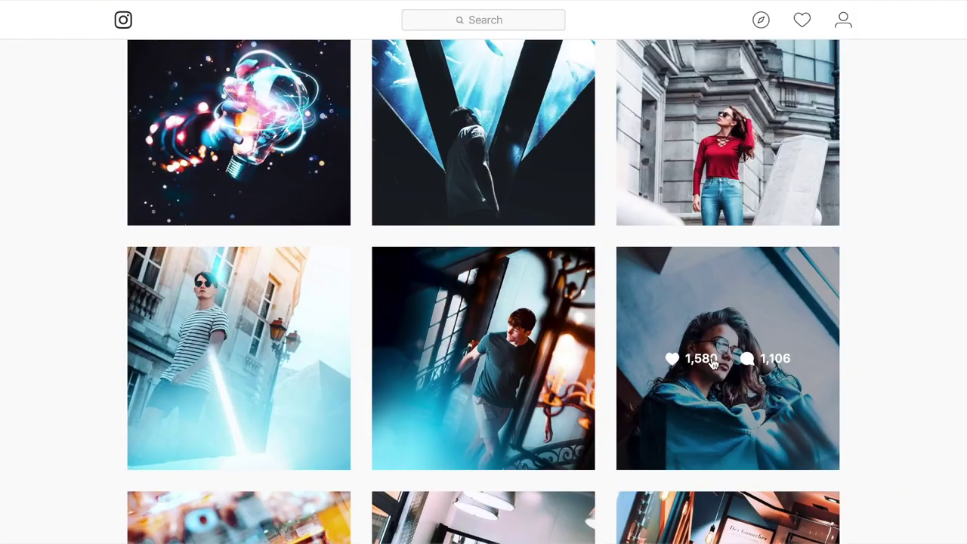
- Switch to Lightroom and toggle Before/After to compare the teal edit with the original
key(super+Tab)
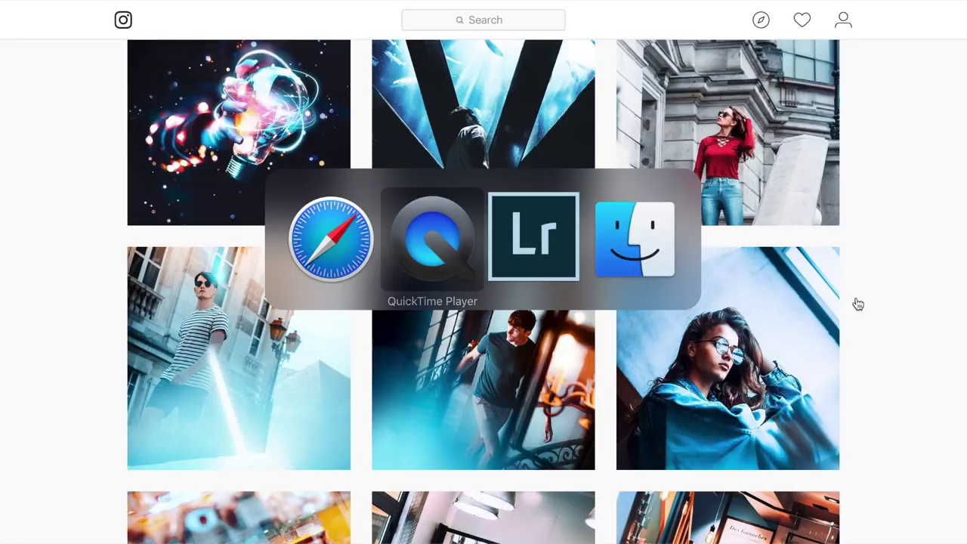
key(super+Tab)
key(backslash)
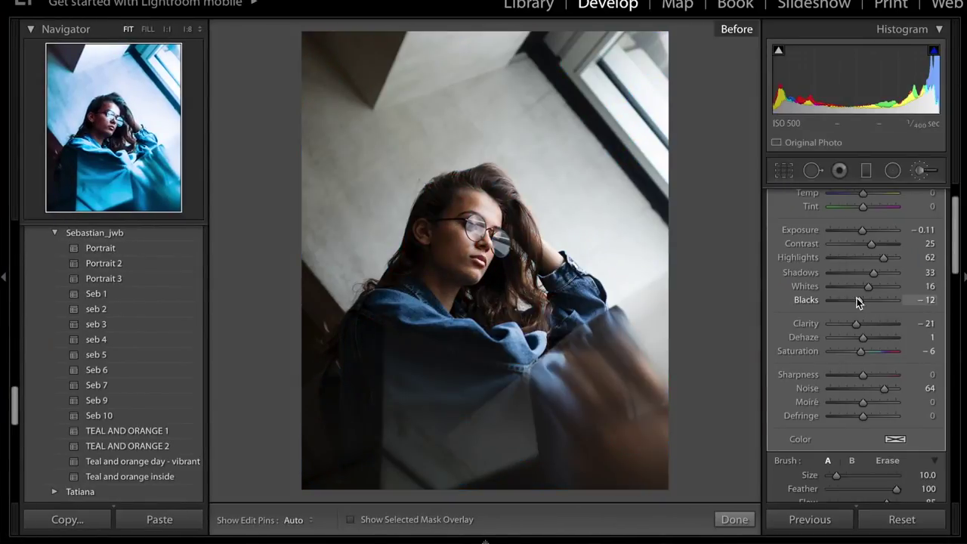
key(backslash)
key(backslash)
key(backslash)
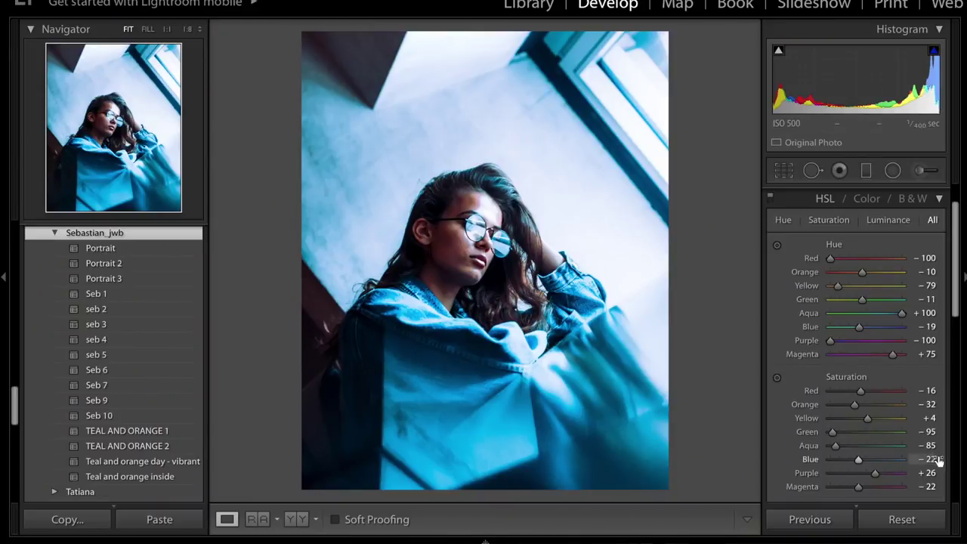
- Reset all edits, crop to 4 x 5 / 8 x 10, and expand the Basic panel
click(903, 519)
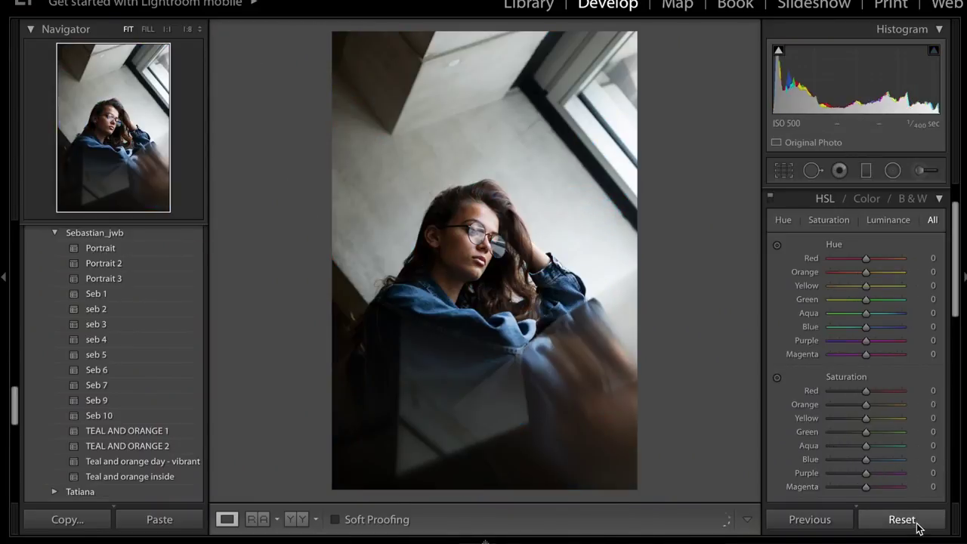
click(786, 173)
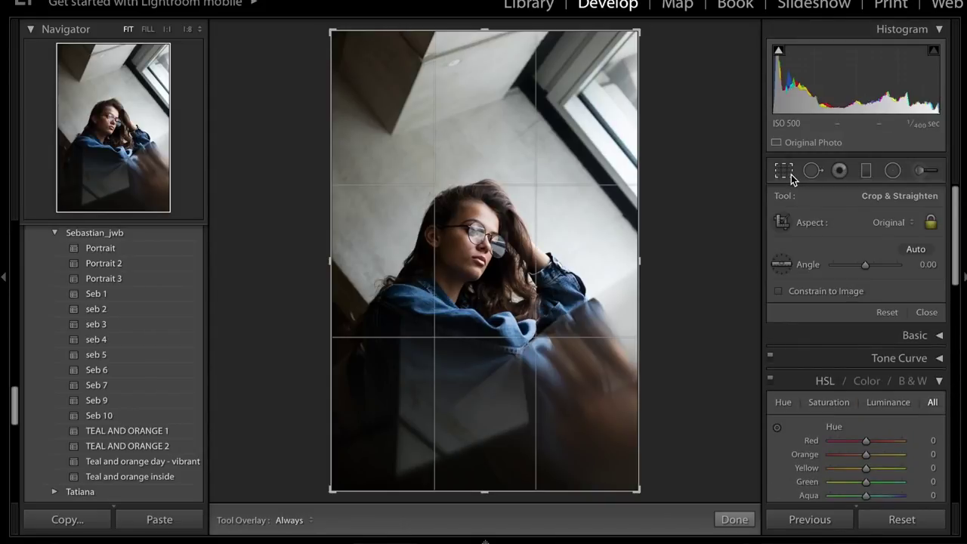
click(893, 224)
click(884, 262)
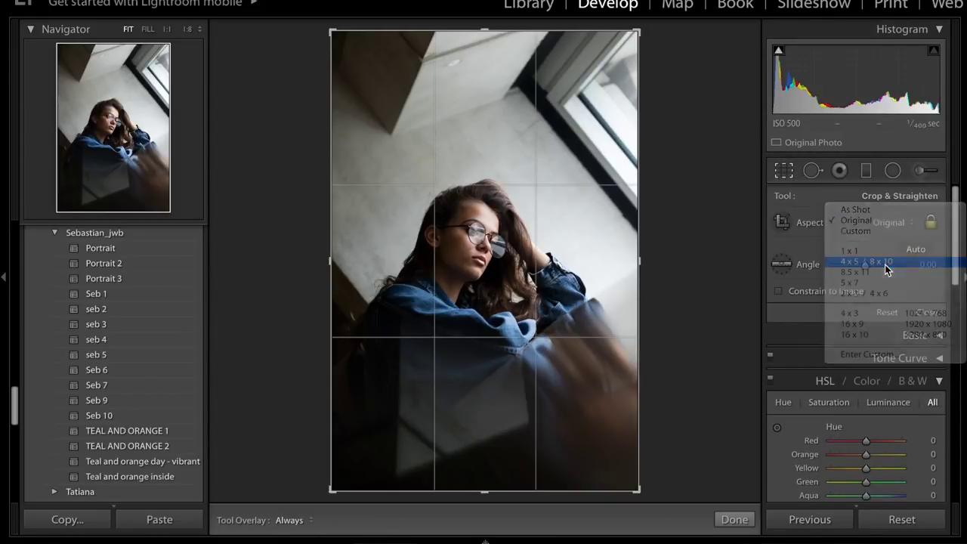
click(736, 525)
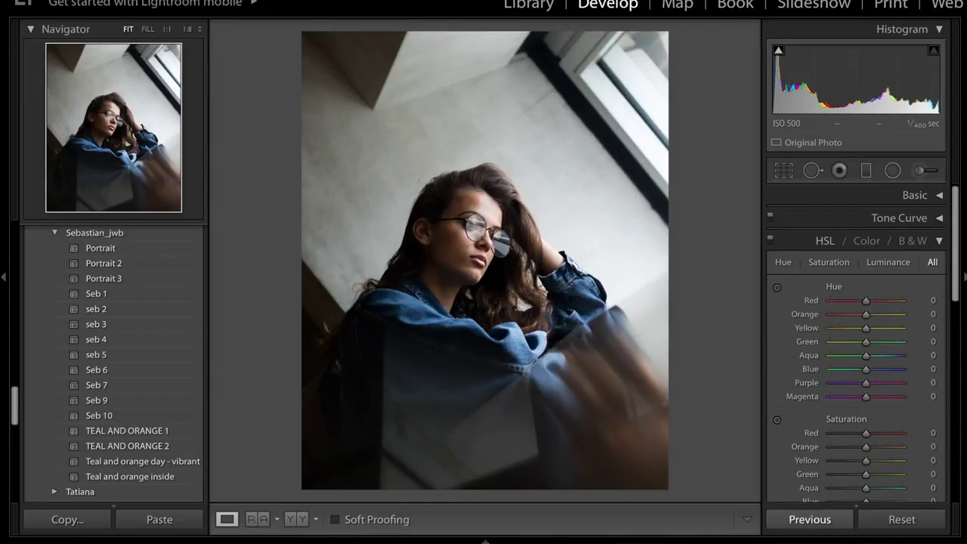
click(922, 196)
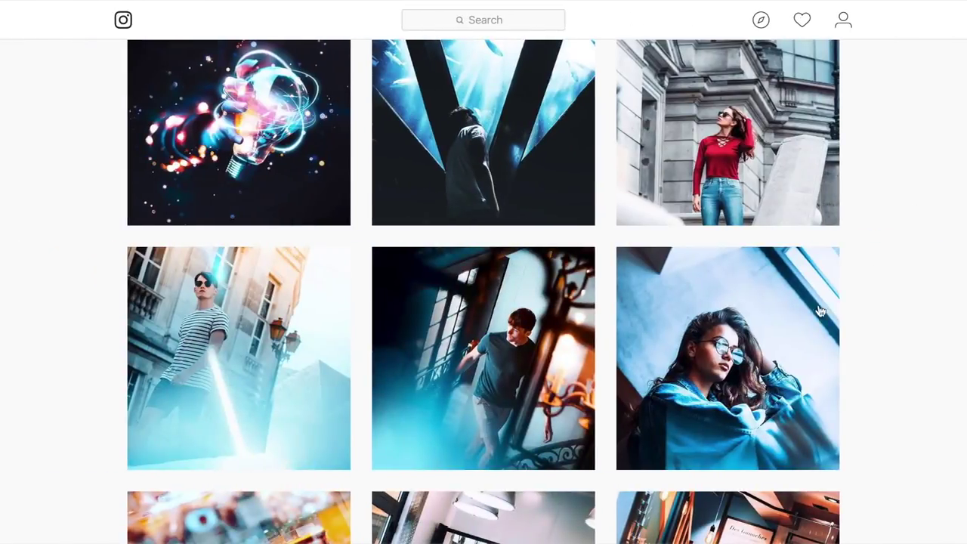
click(728, 356)
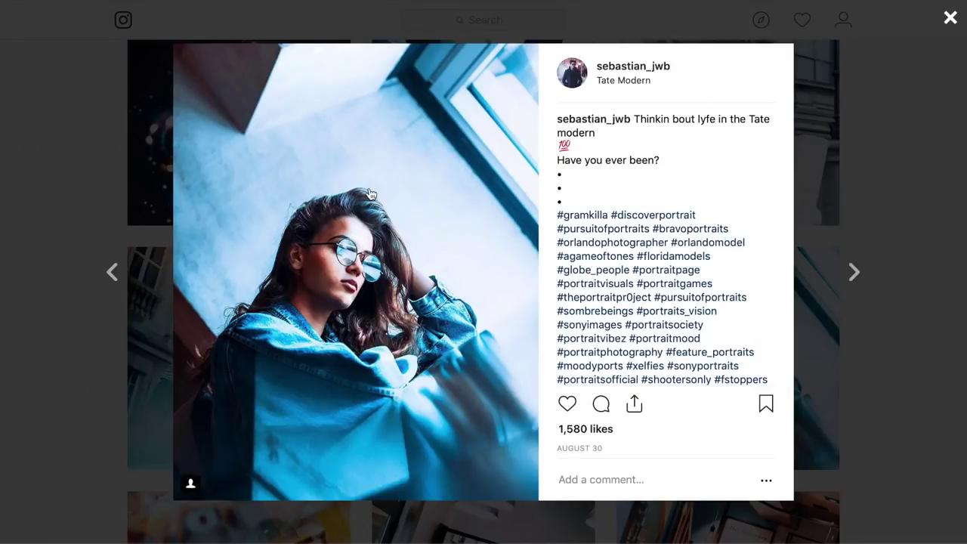
click(946, 149)
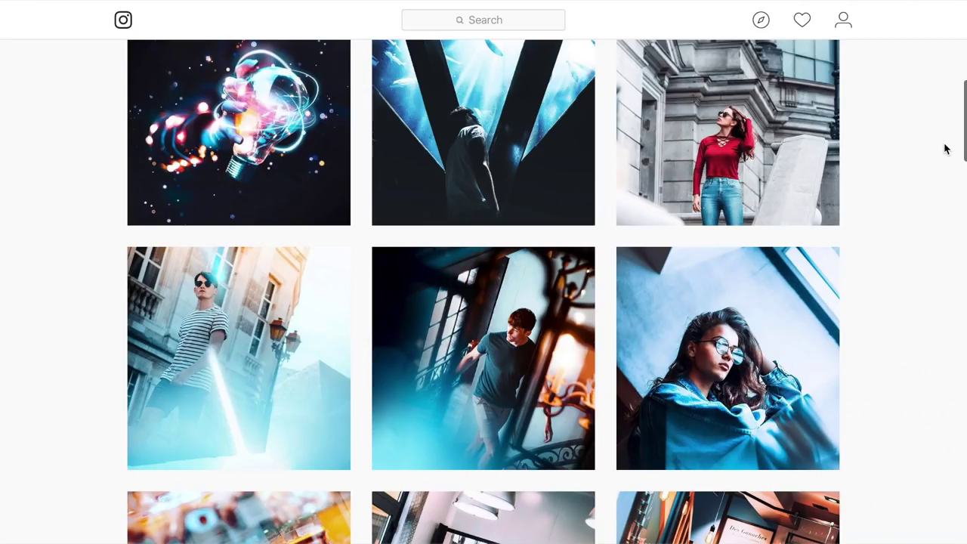
scroll(658, 302, down, 5)
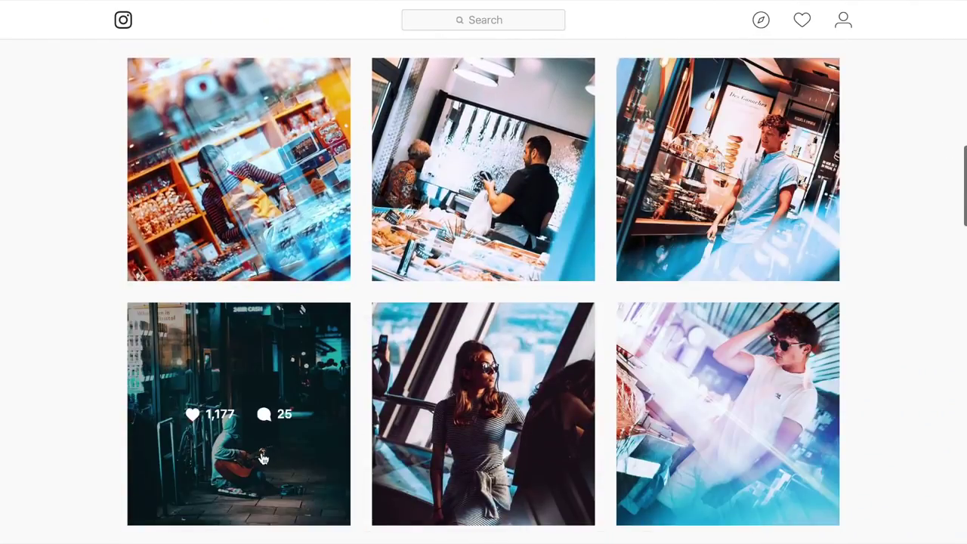
scroll(393, 347, down, 5)
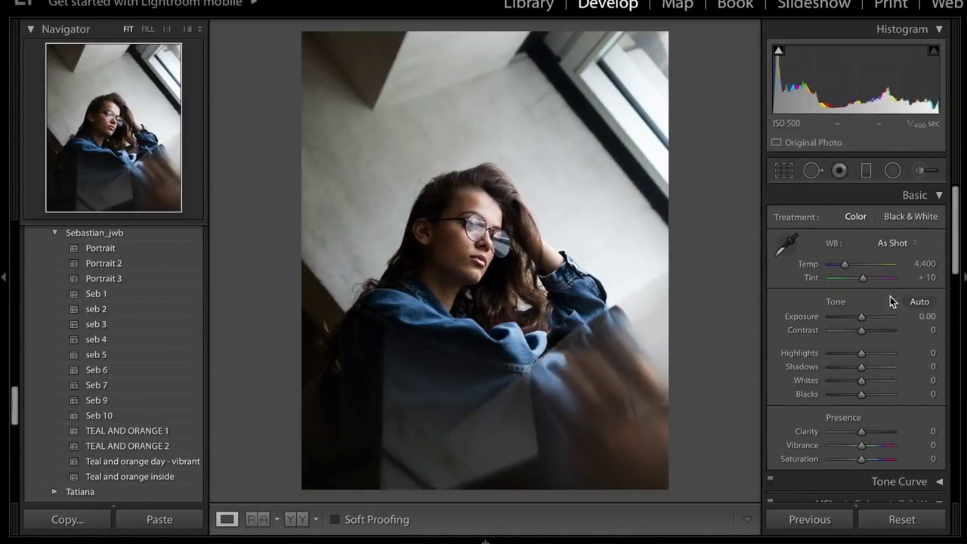
- Cool the white balance by setting Temp to exactly 3,626
drag(846, 267, 843, 271)
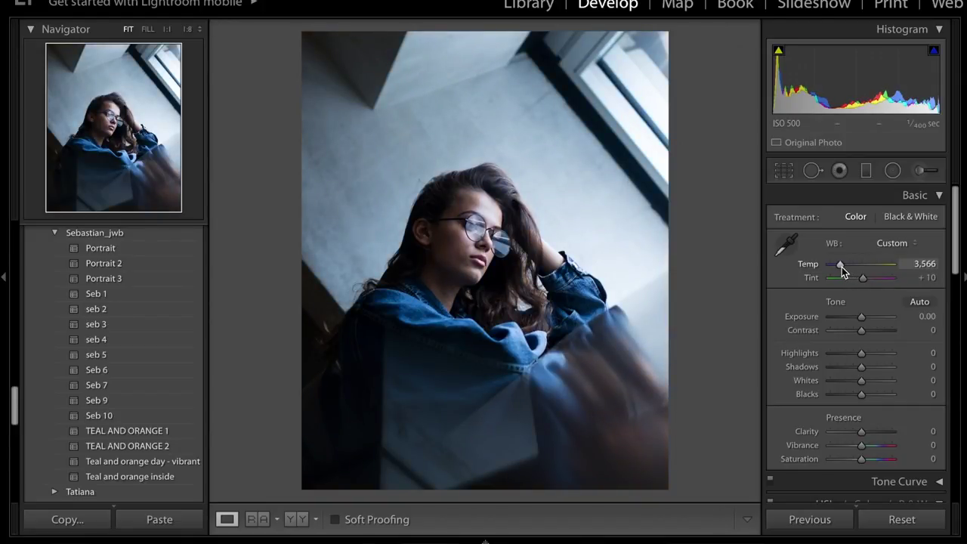
drag(841, 266, 842, 267)
click(923, 263)
text(3,)
text(6)
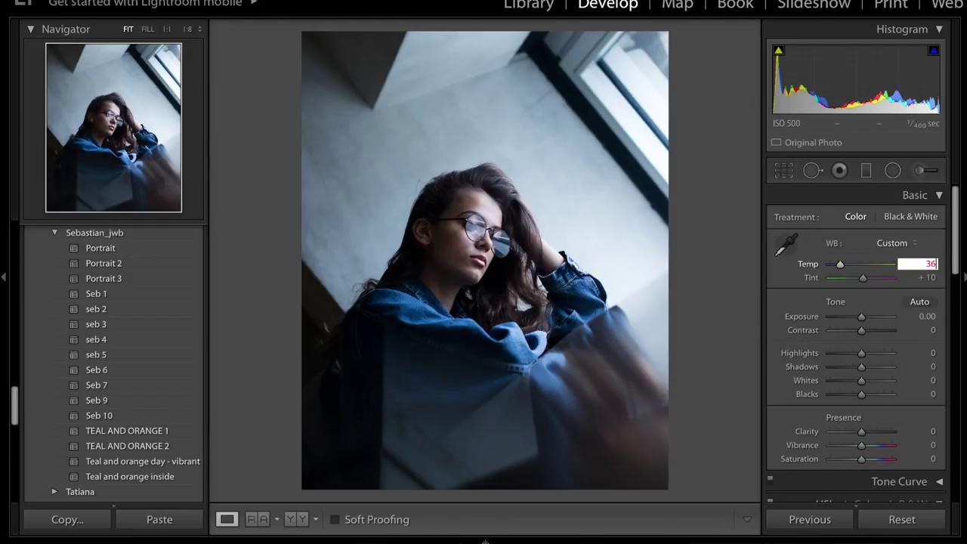
text(26)
key(Return)
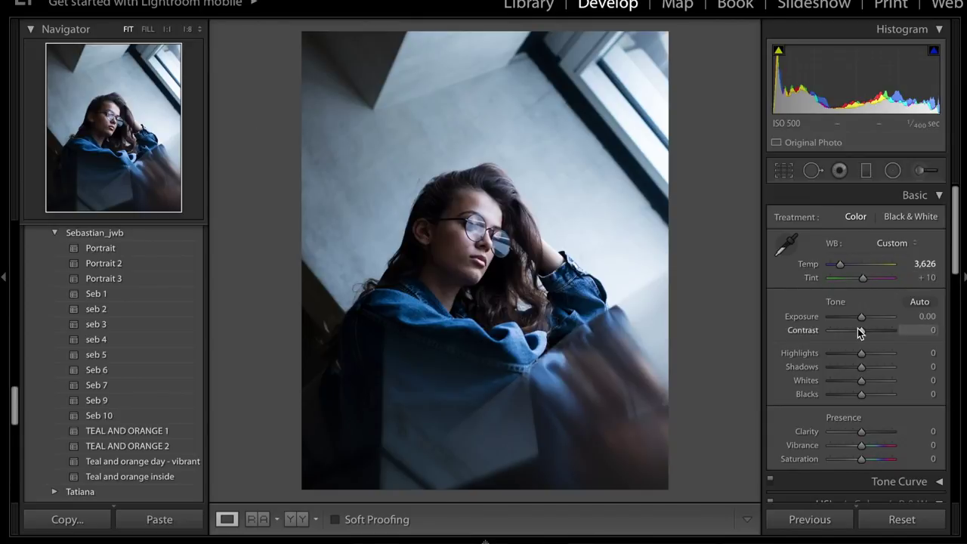
click(927, 330)
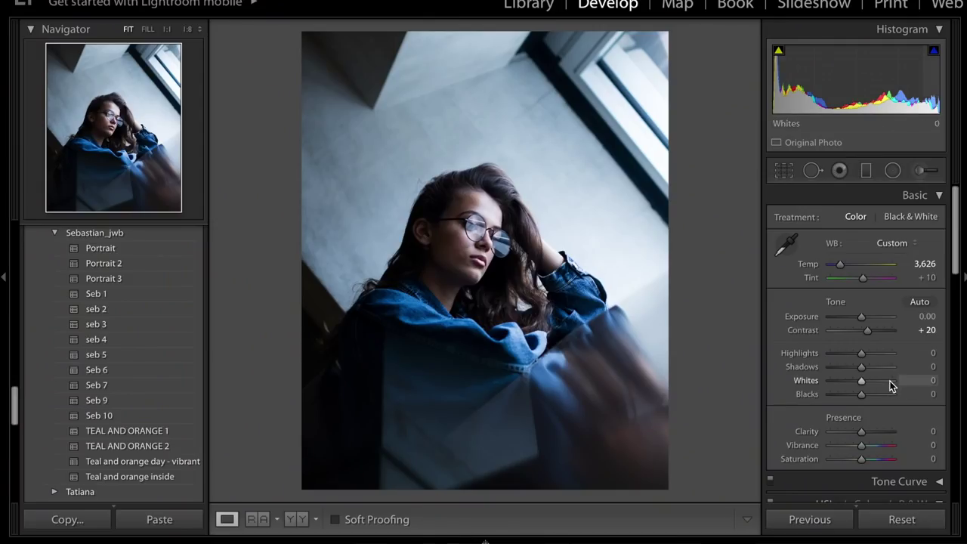
- Drag Highlights down to −87 to tone down the bright window
drag(861, 353, 835, 354)
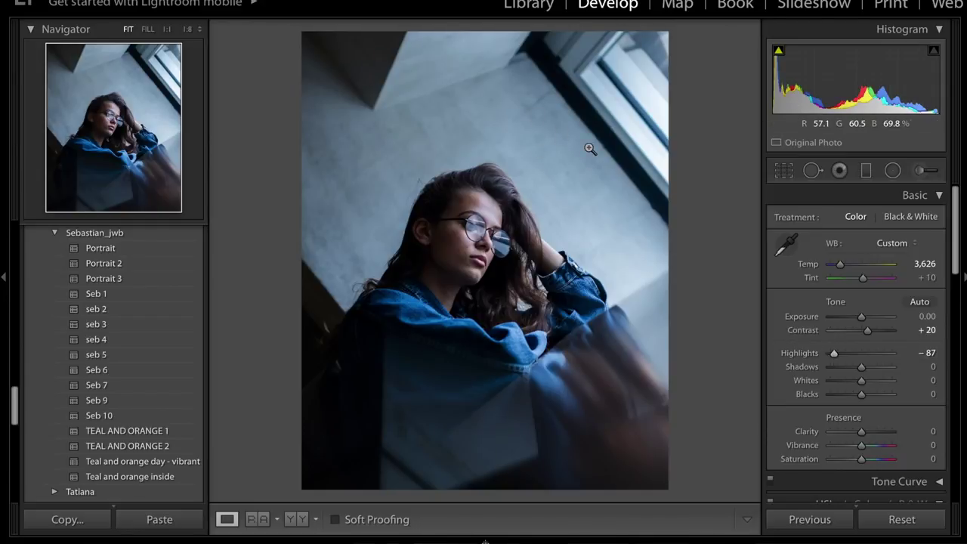
- After a quick Before/After check, set Shadows +100, Whites −5 and Blacks −9
key(backslash)
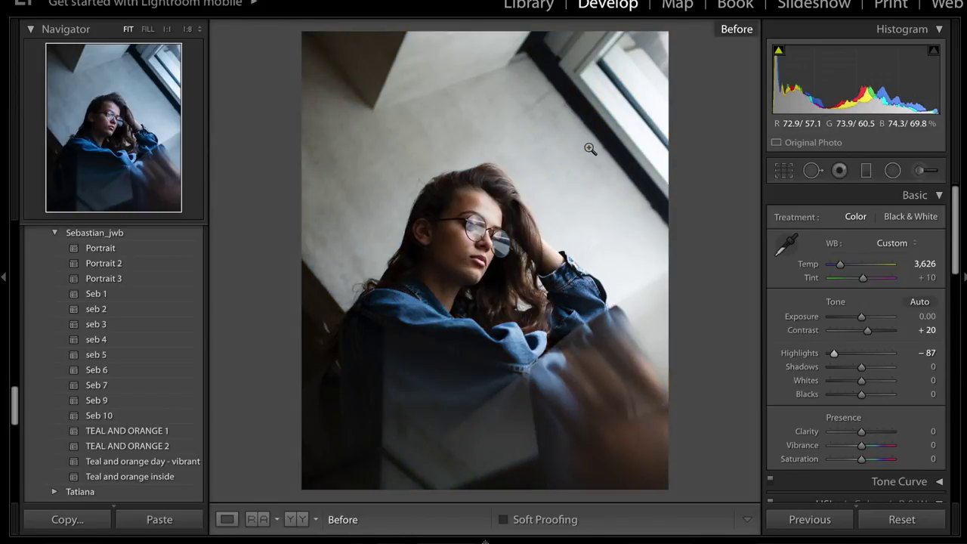
key(backslash)
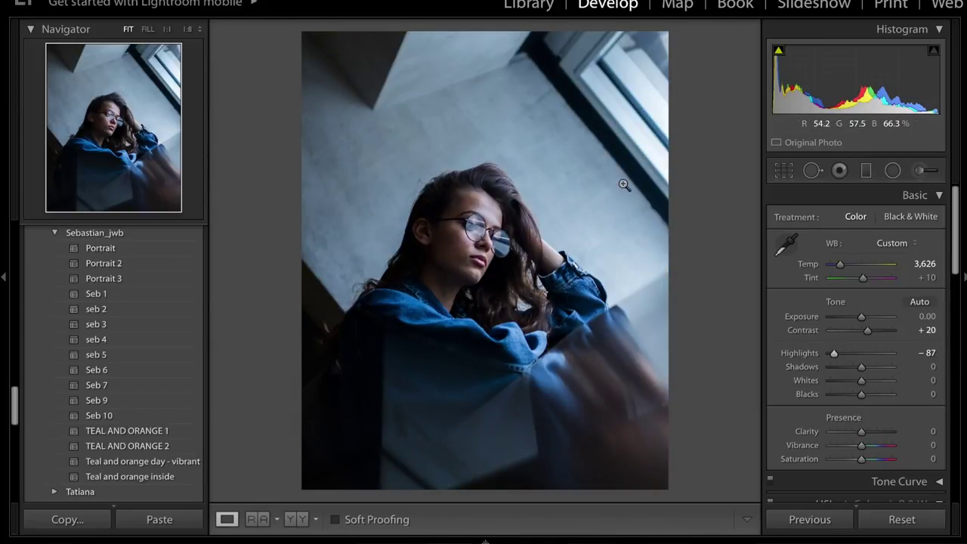
drag(869, 367, 936, 368)
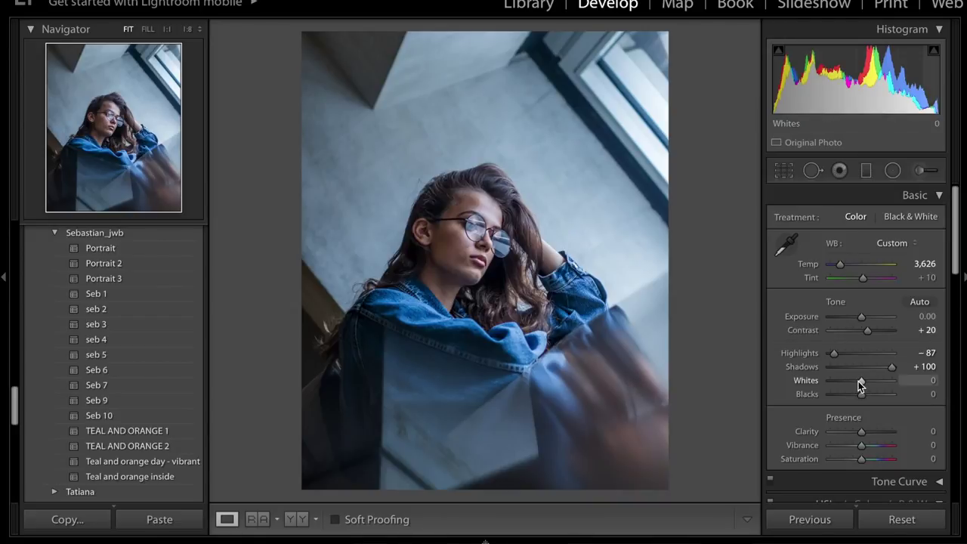
drag(858, 381, 856, 382)
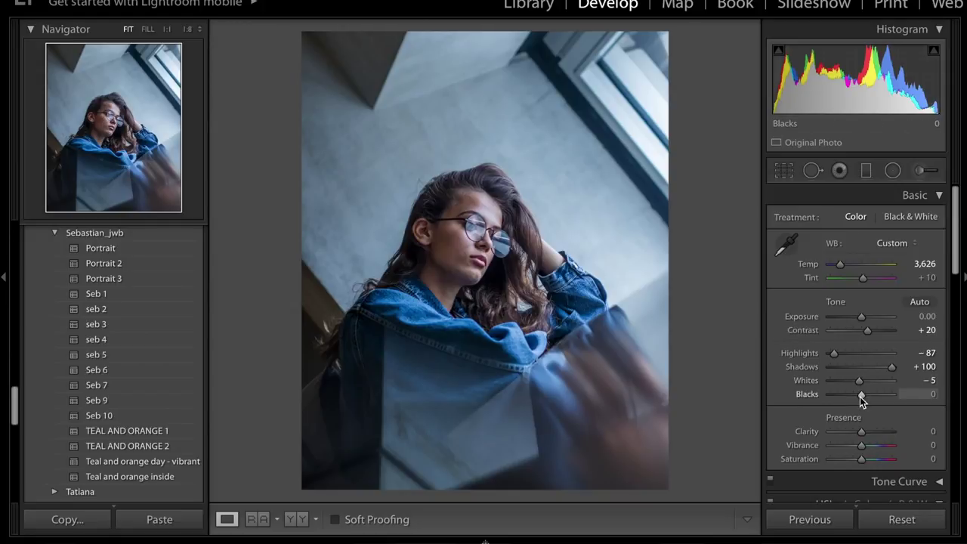
drag(860, 394, 858, 396)
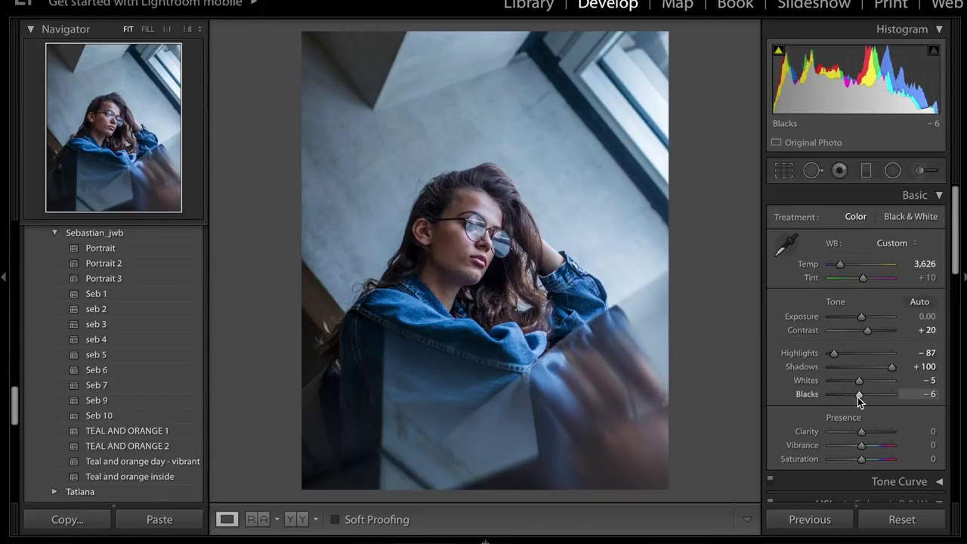
drag(857, 396, 855, 397)
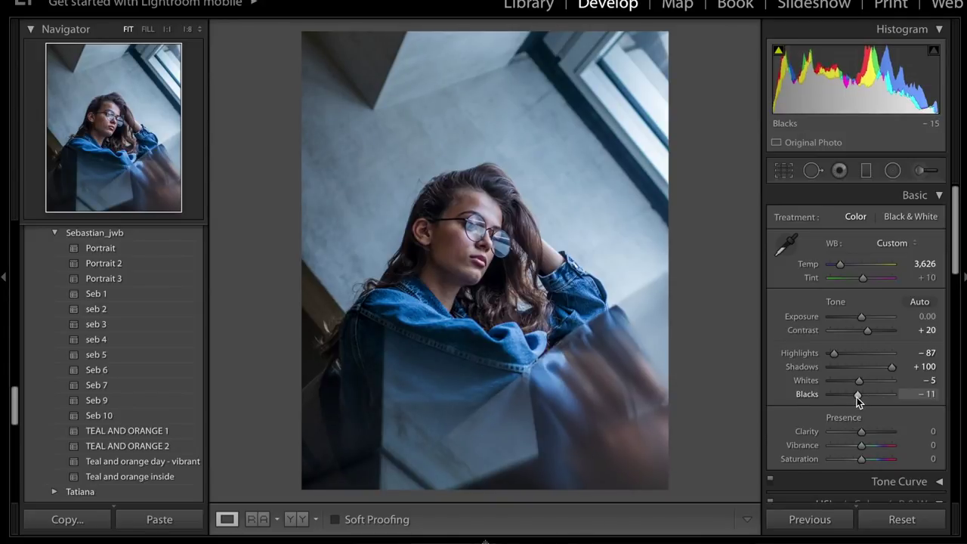
drag(857, 400, 858, 401)
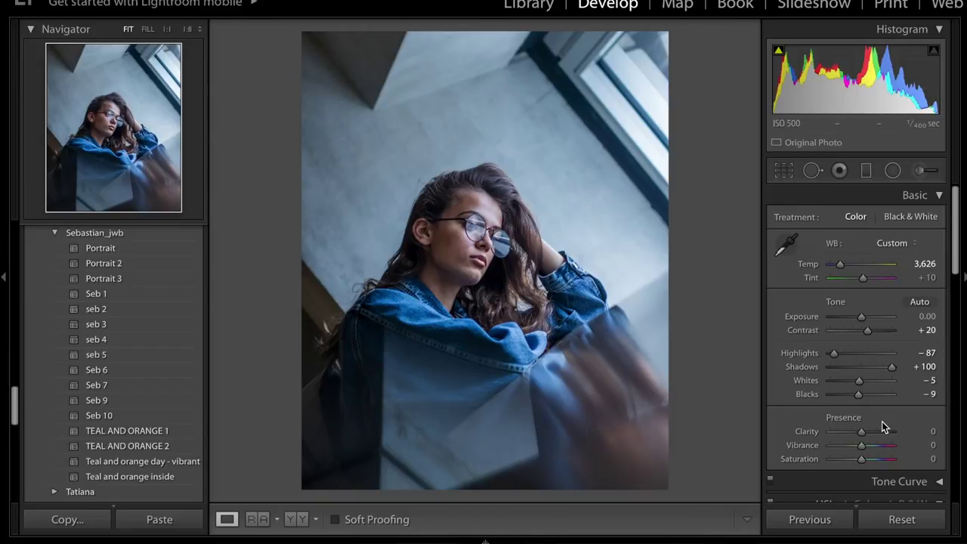
- Set Clarity −20, Vibrance +8 and Saturation −9
click(933, 431)
key(Return)
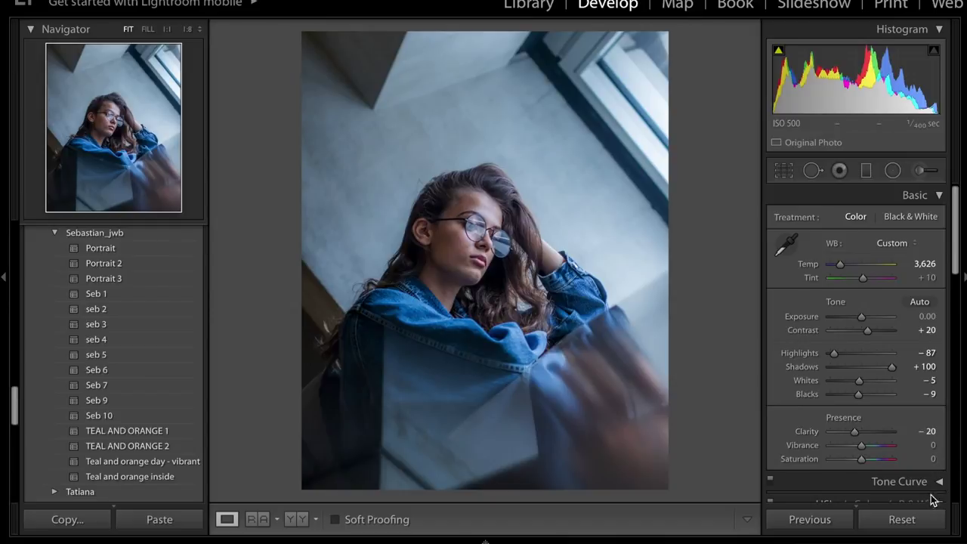
click(867, 449)
drag(868, 446, 864, 446)
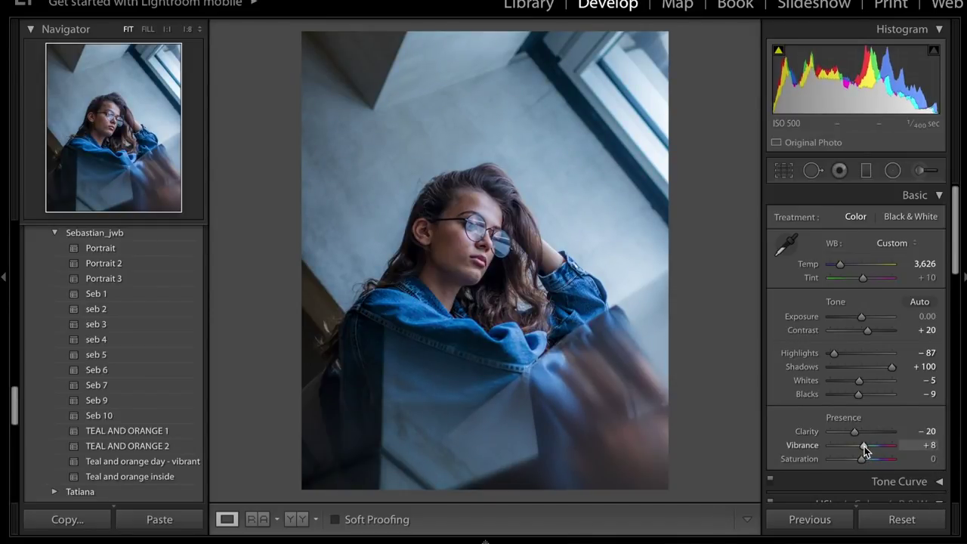
drag(861, 463, 857, 462)
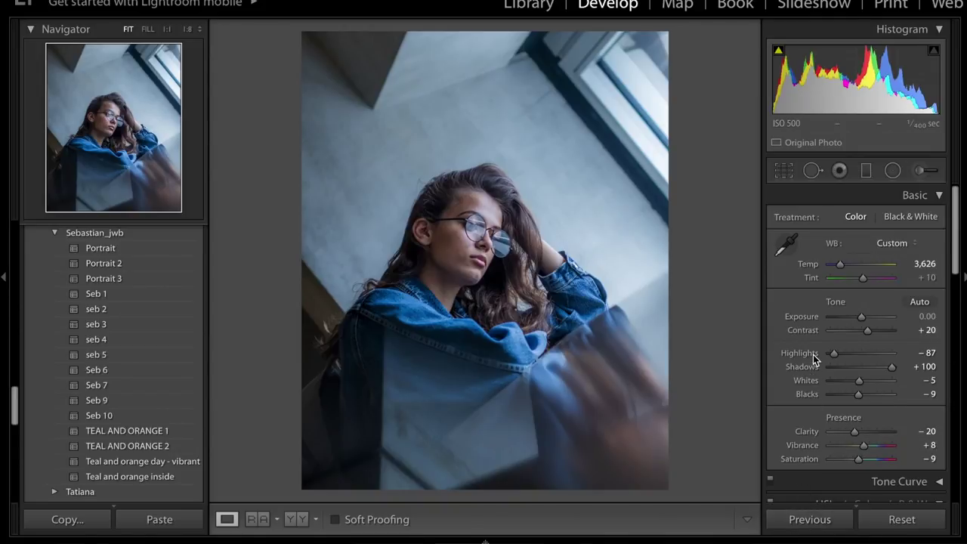
- Open the HSL Hue controls and shift the Red hue to −100
click(916, 201)
click(935, 239)
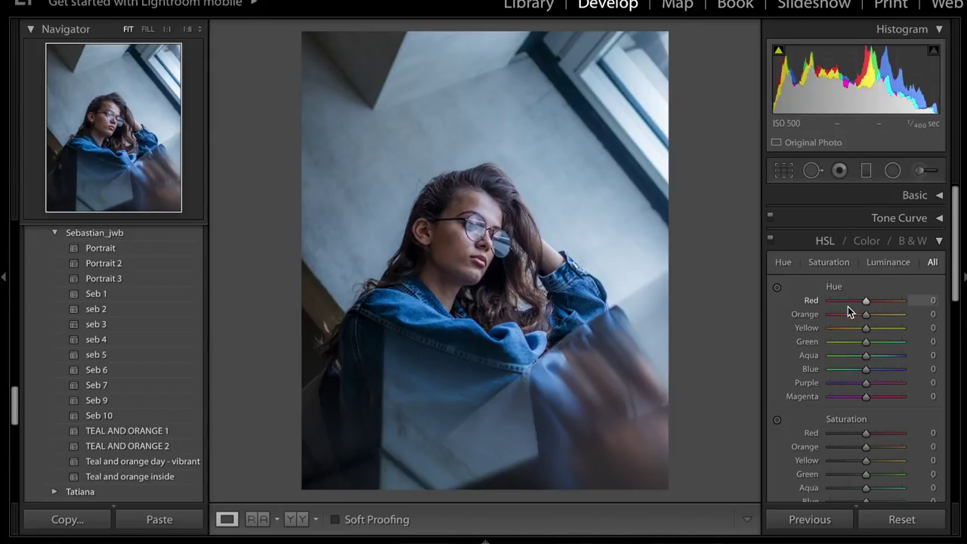
drag(854, 301, 786, 299)
scroll(877, 297, down, 1)
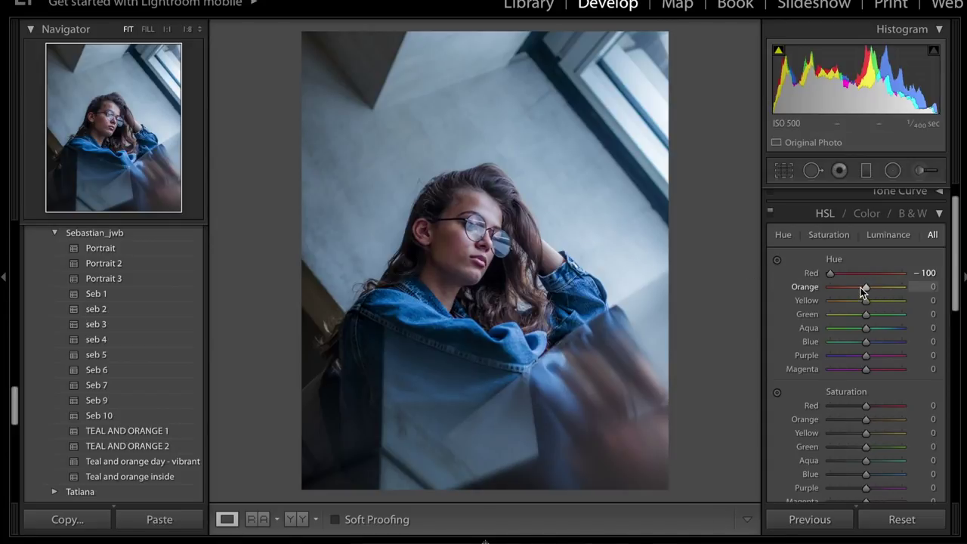
- Set Orange hue −13, Yellow −73 and Green −12, undoing an extreme orange try
drag(861, 288, 857, 288)
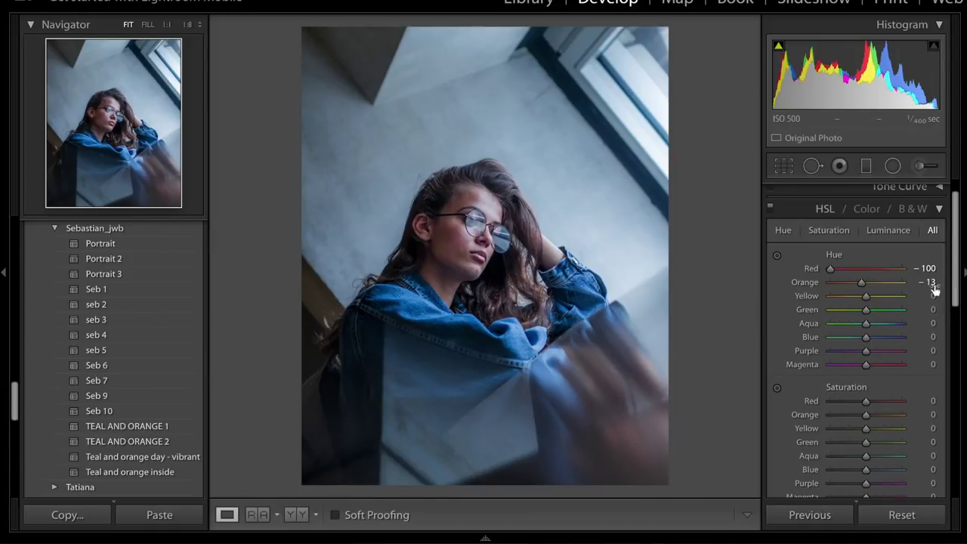
drag(861, 282, 964, 273)
key(ctrl+z)
drag(866, 299, 840, 296)
drag(859, 311, 861, 312)
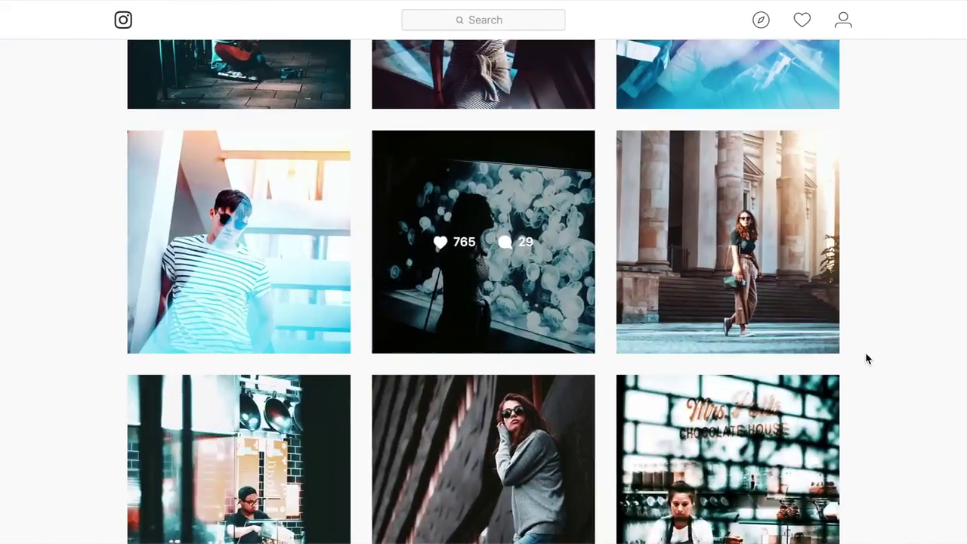
click(831, 423)
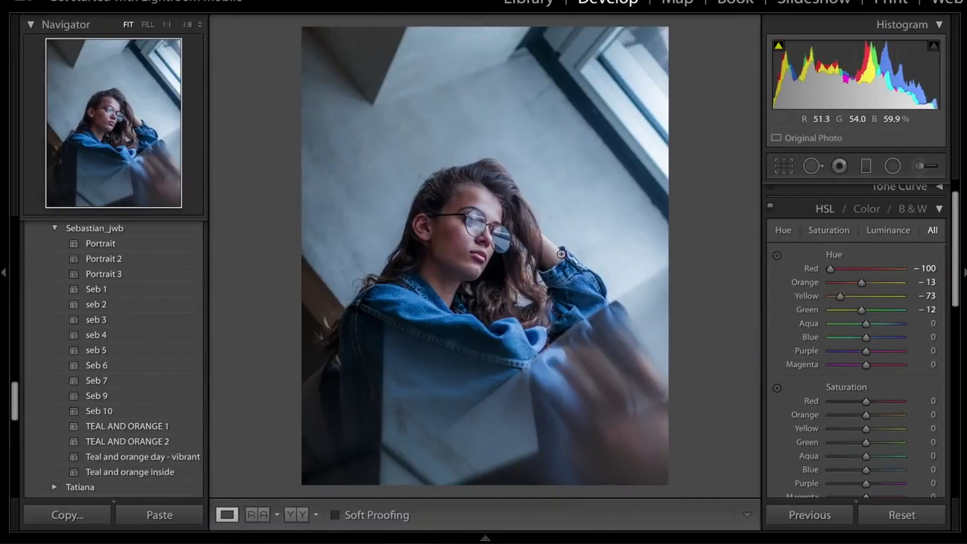
- Set hues Aqua +100, Blue −19, Purple −100 and Magenta +73, undoing a trial Aqua −100
drag(867, 324, 902, 323)
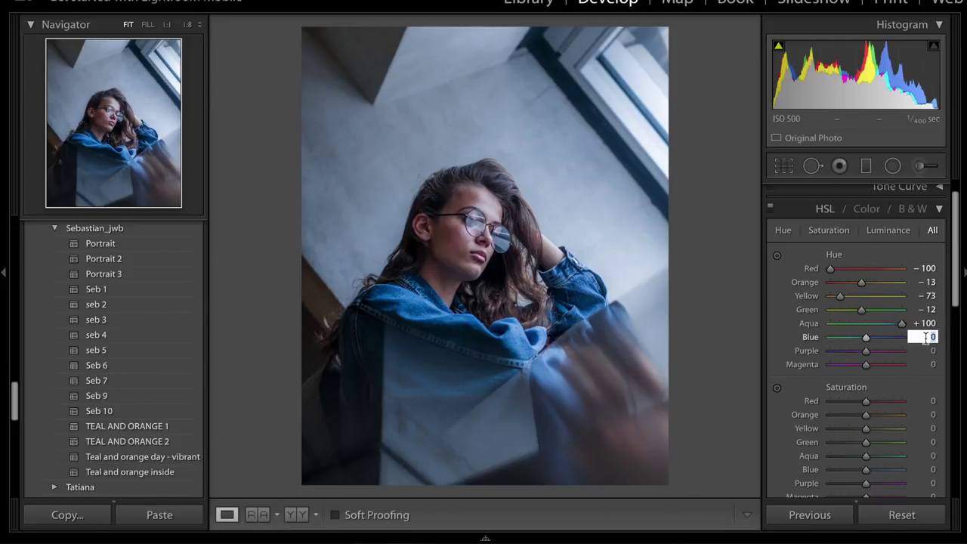
text(-19)
key(Return)
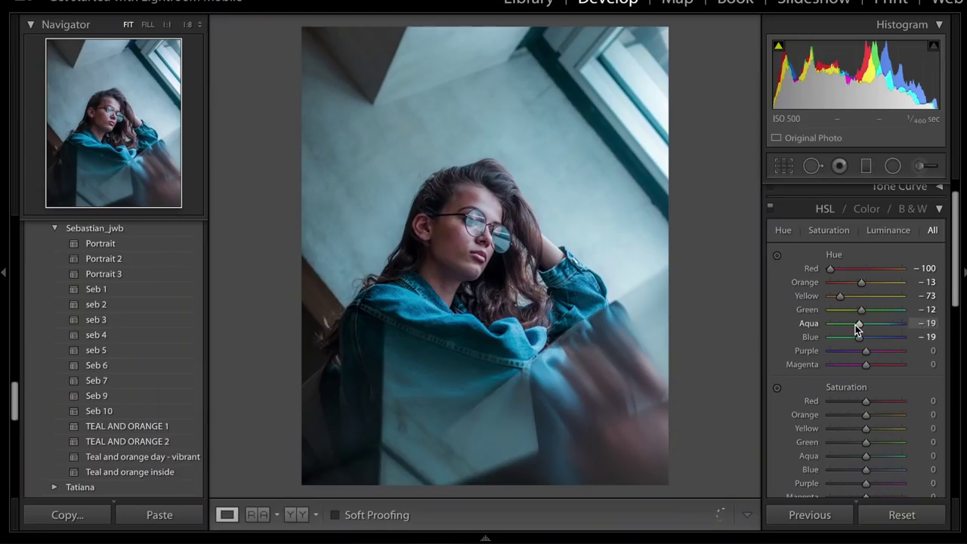
drag(856, 326, 750, 329)
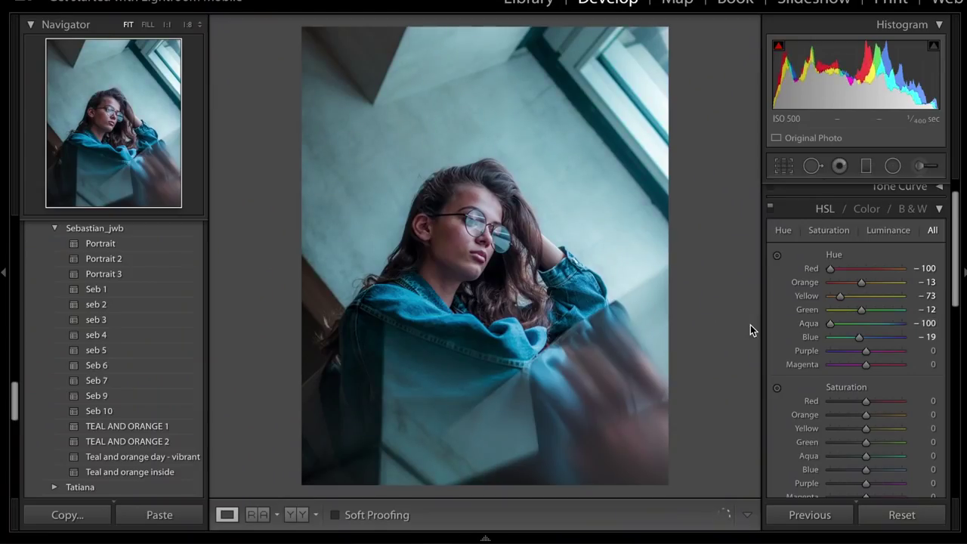
key(ctrl+z)
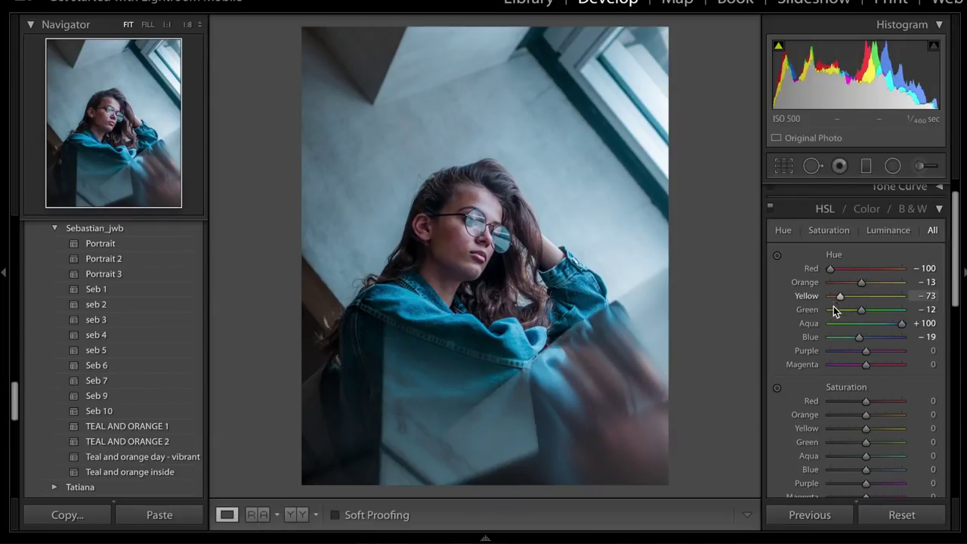
drag(866, 351, 817, 351)
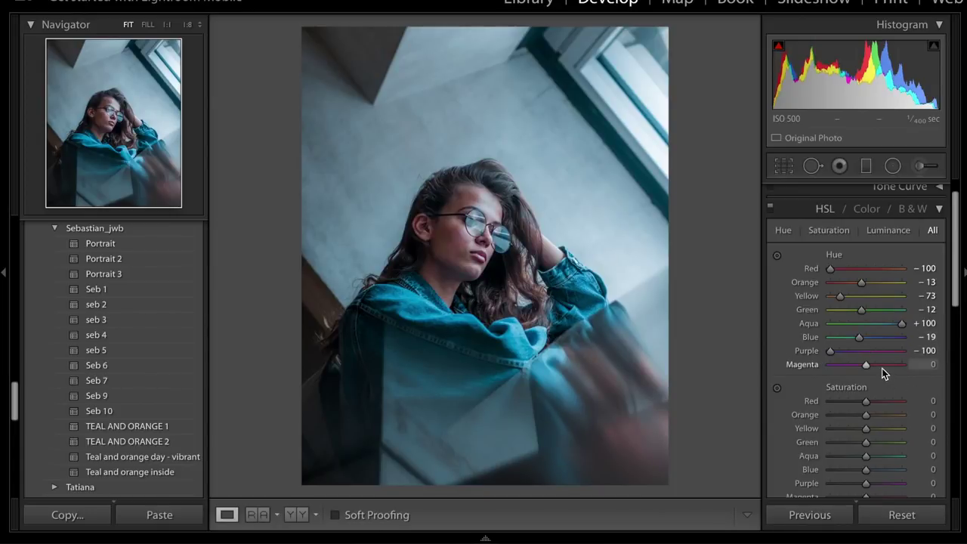
drag(881, 365, 892, 367)
- In HSL Saturation, set Red −15, Orange −30 and Yellow +2
scroll(846, 350, down, 1)
scroll(846, 350, down, 5)
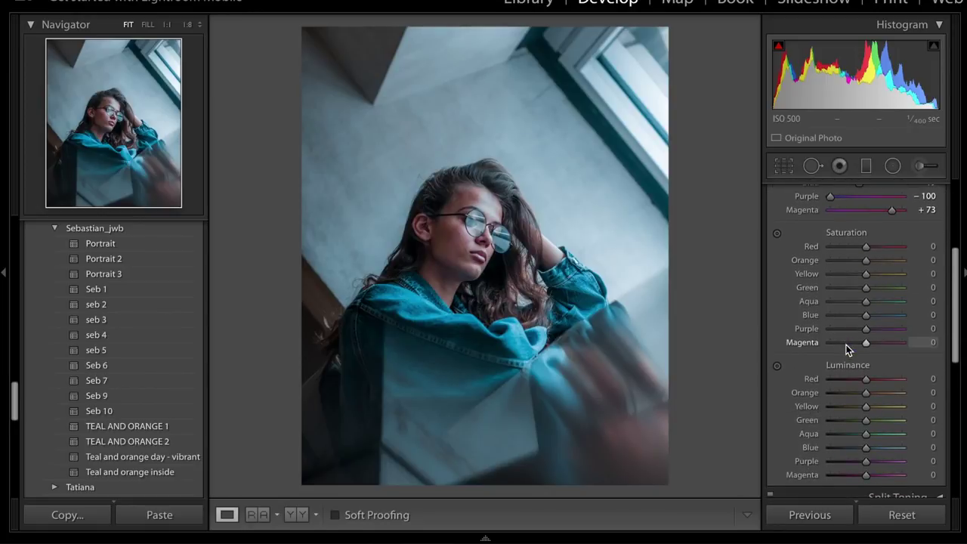
scroll(829, 317, down, 1)
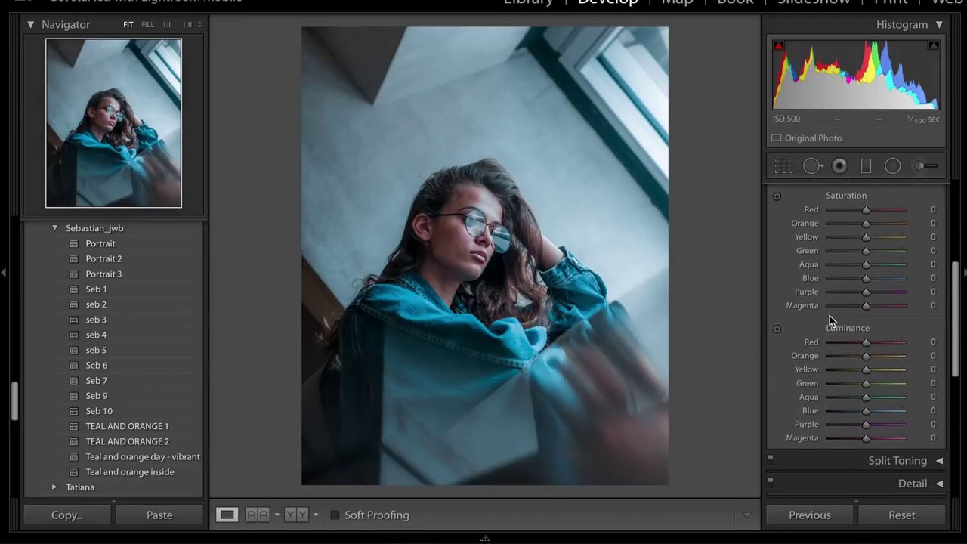
click(853, 211)
click(936, 211)
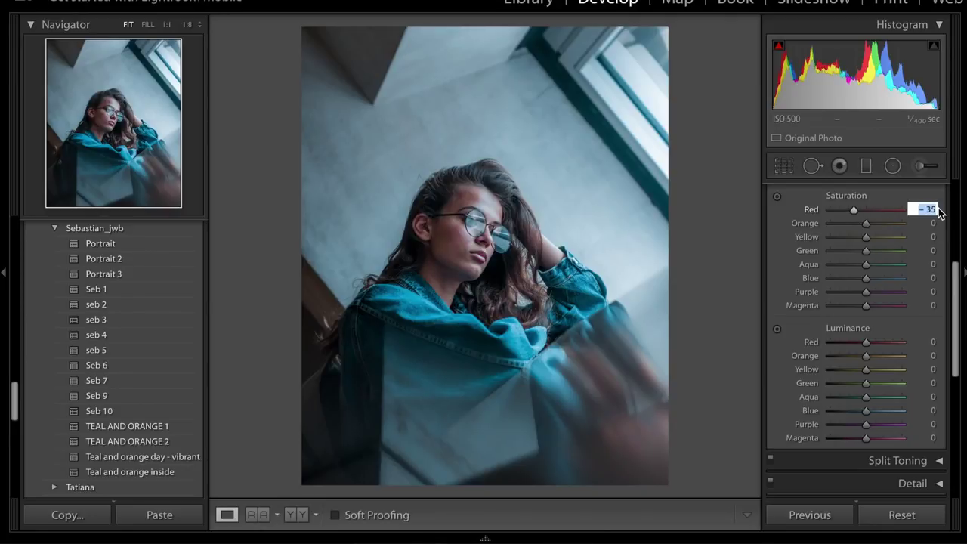
text(-15)
key(Return)
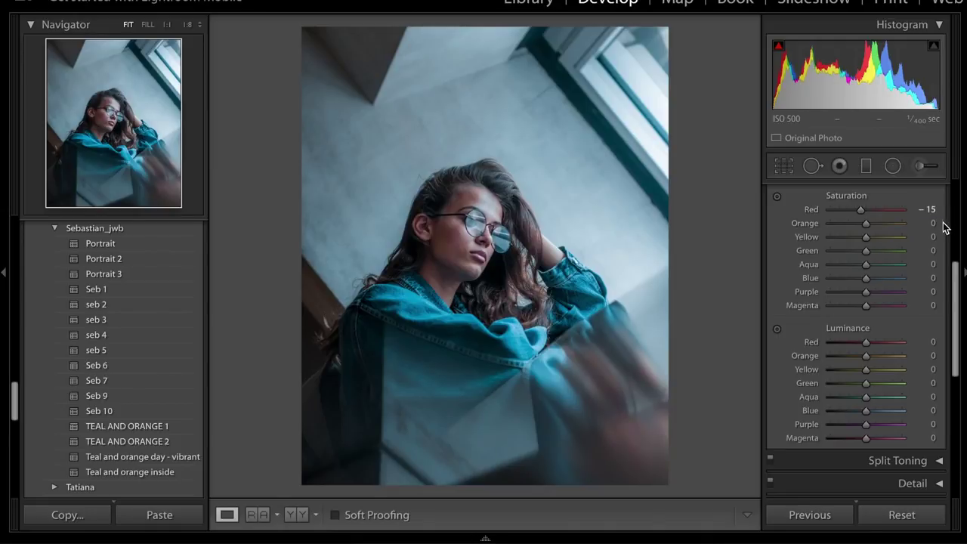
click(933, 224)
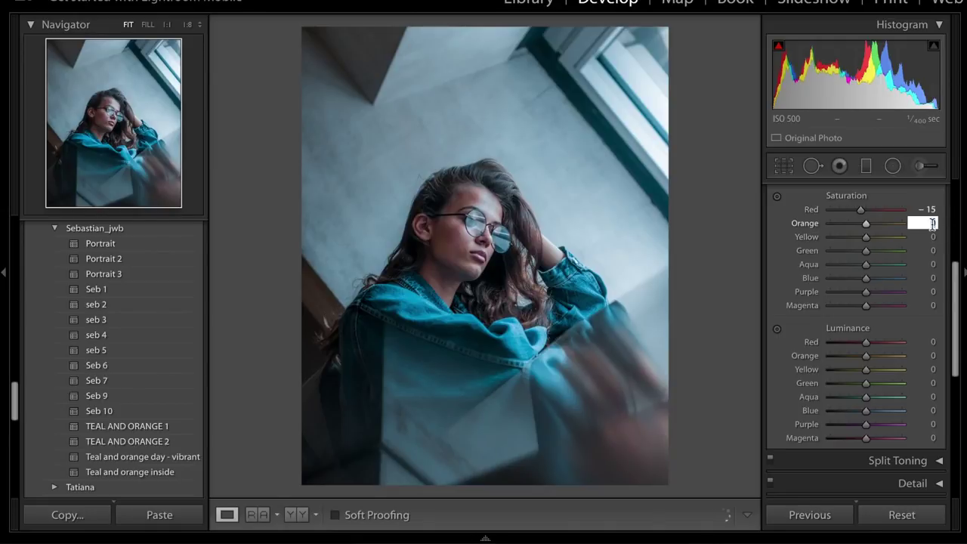
text(-30)
key(Return)
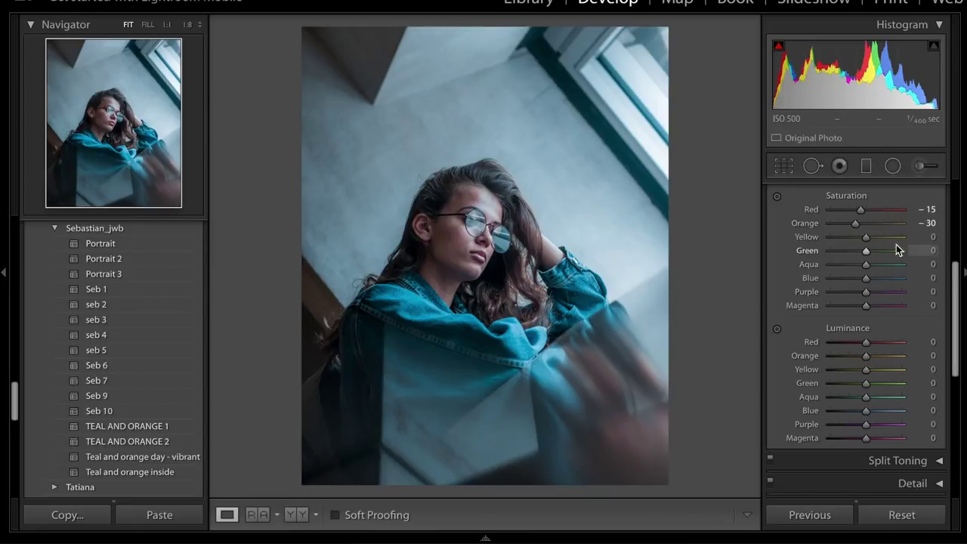
click(932, 237)
text(2)
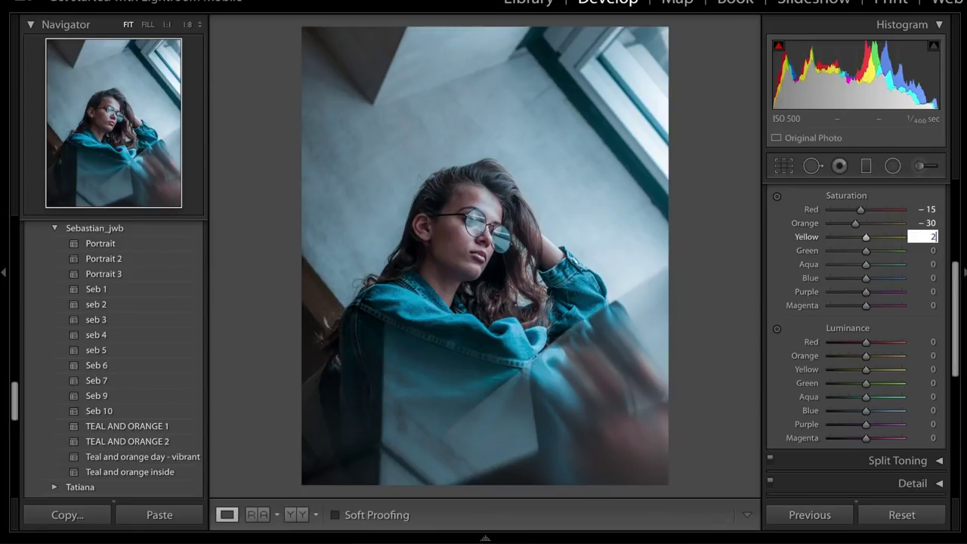
key(Return)
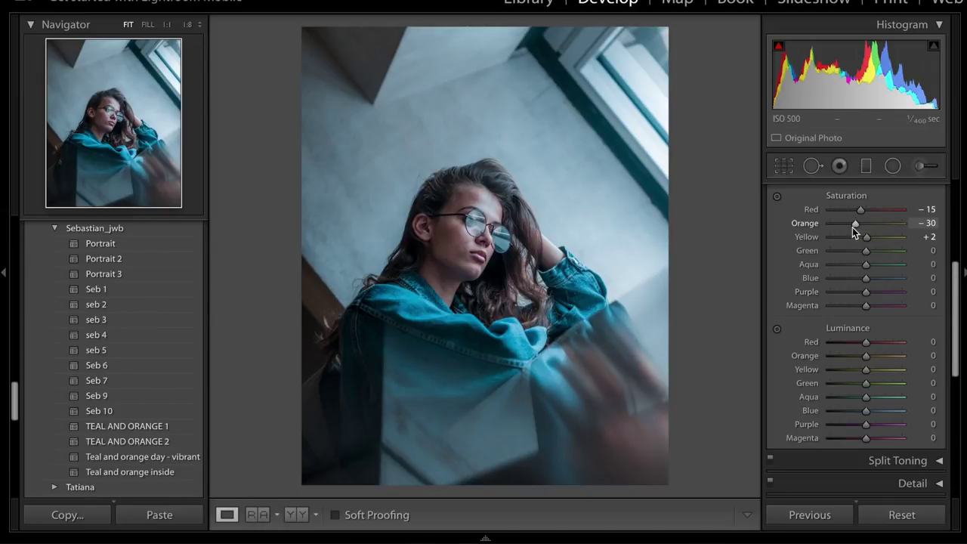
- Desaturate Green to −100, Aqua to −85 and Blue to −19
drag(843, 242, 775, 251)
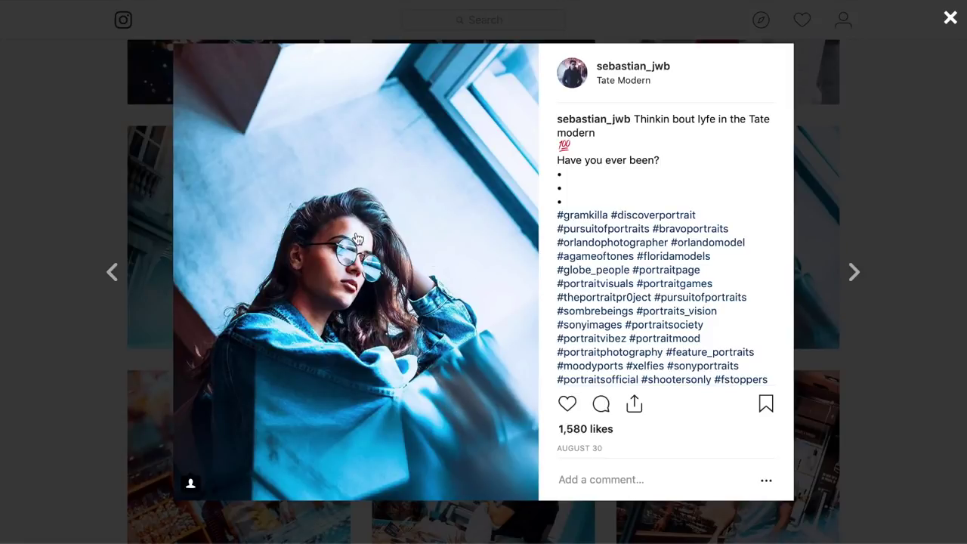
key(super+Tab)
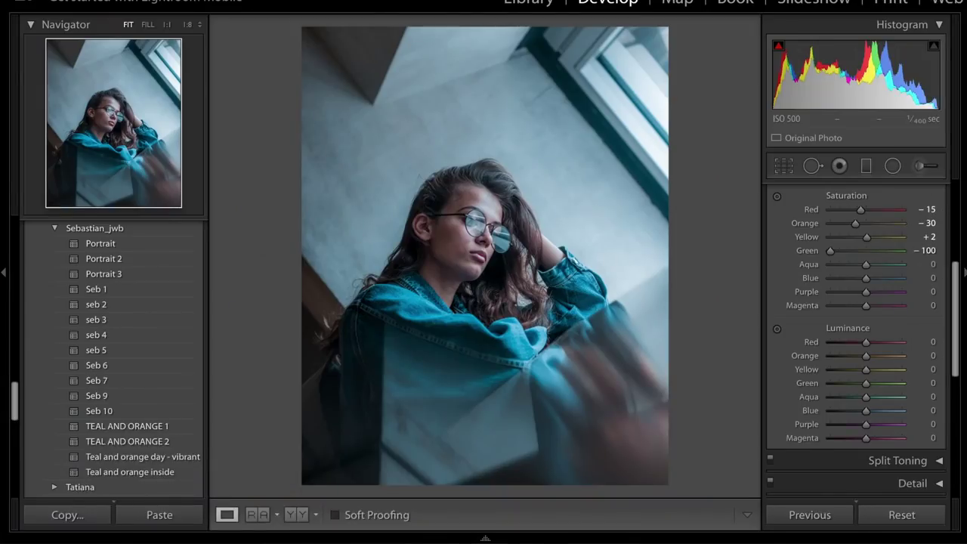
click(834, 265)
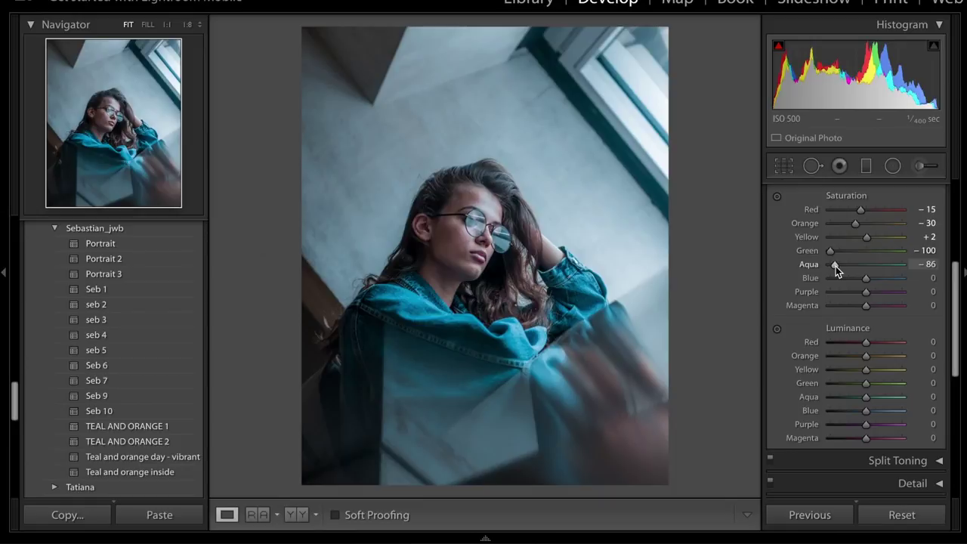
drag(835, 266, 835, 266)
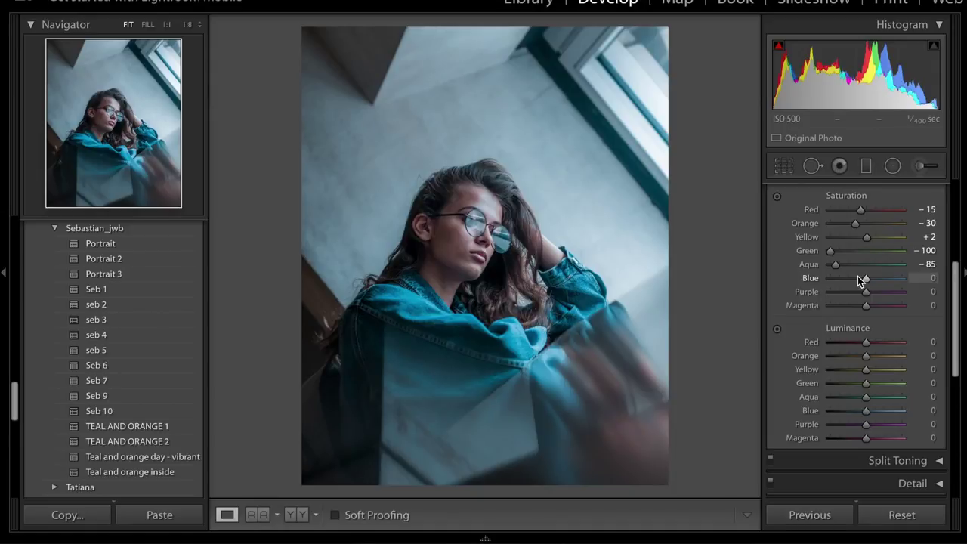
click(930, 279)
text(-19)
key(Return)
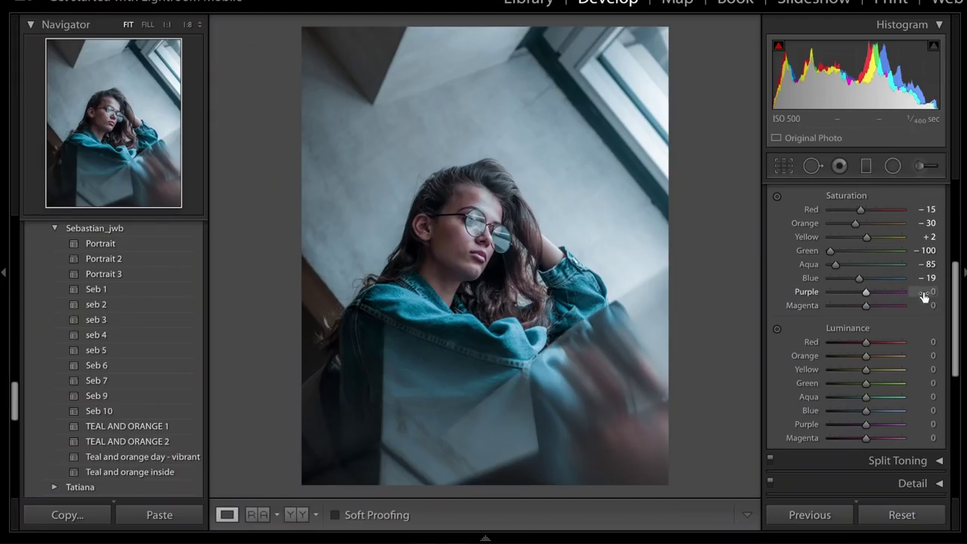
- Set Purple saturation to +25 and Magenta saturation to −25
click(923, 291)
text(25)
key(Return)
click(932, 306)
text(-25)
key(Return)
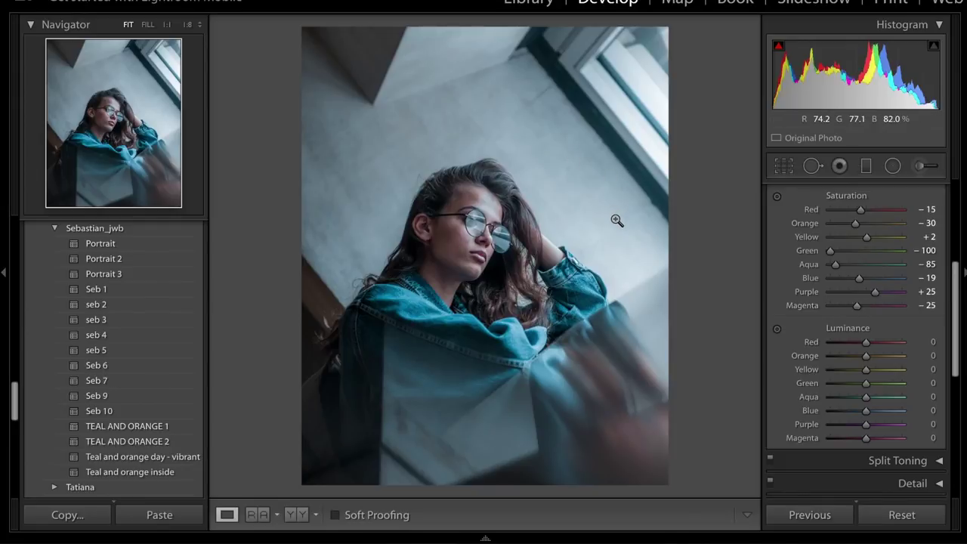
- In HSL Luminance, set Red −74, Orange +28 and Yellow −26
scroll(836, 340, down, 3)
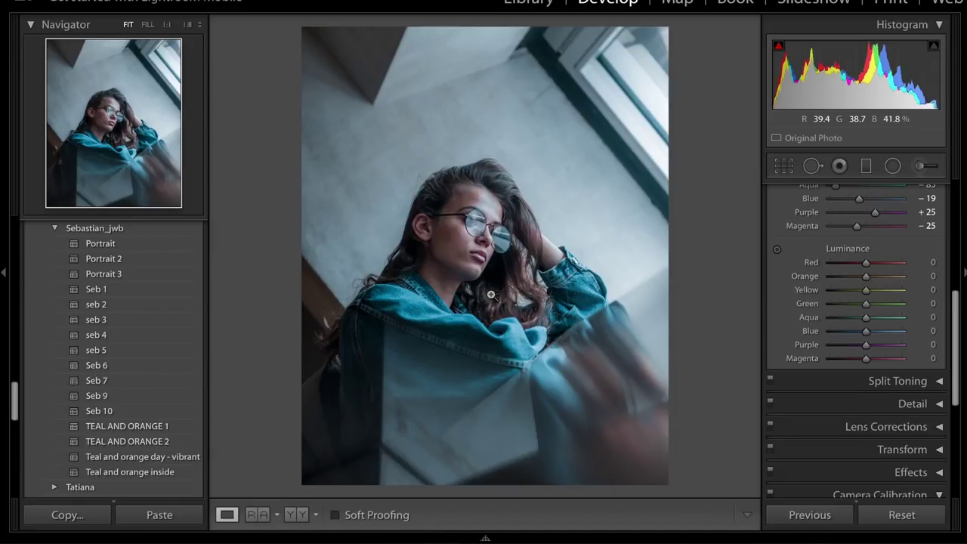
click(926, 264)
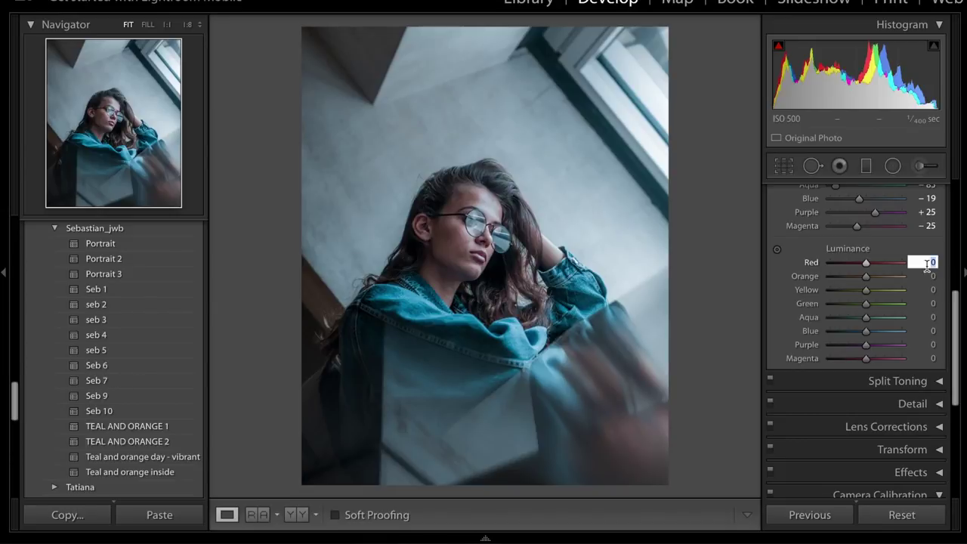
key(BackSpace)
key(Return)
click(932, 275)
text(28)
key(Return)
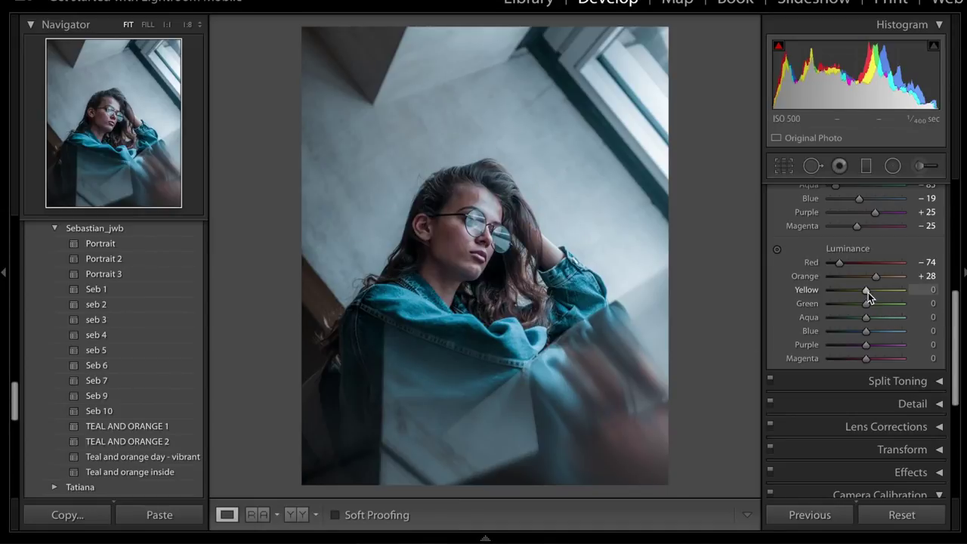
click(926, 291)
text(-26)
key(Return)
- Set luminance Green −46, Aqua +100, Blue +65 and Purple +70
click(932, 303)
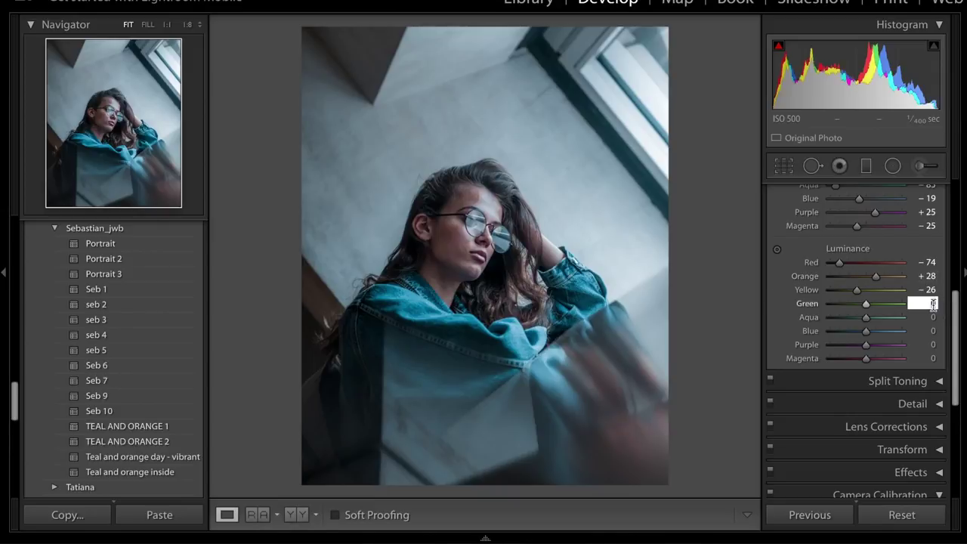
text(-46)
key(Return)
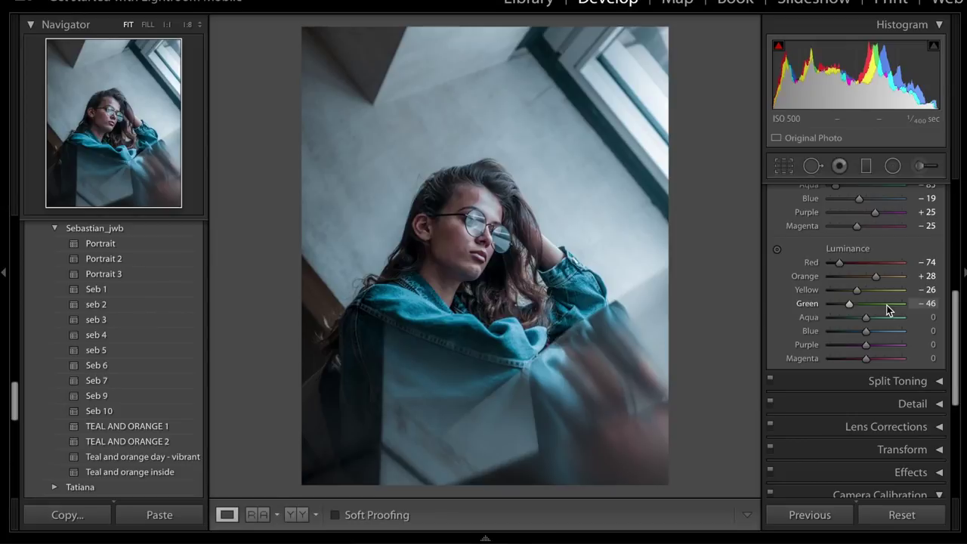
drag(884, 328, 927, 320)
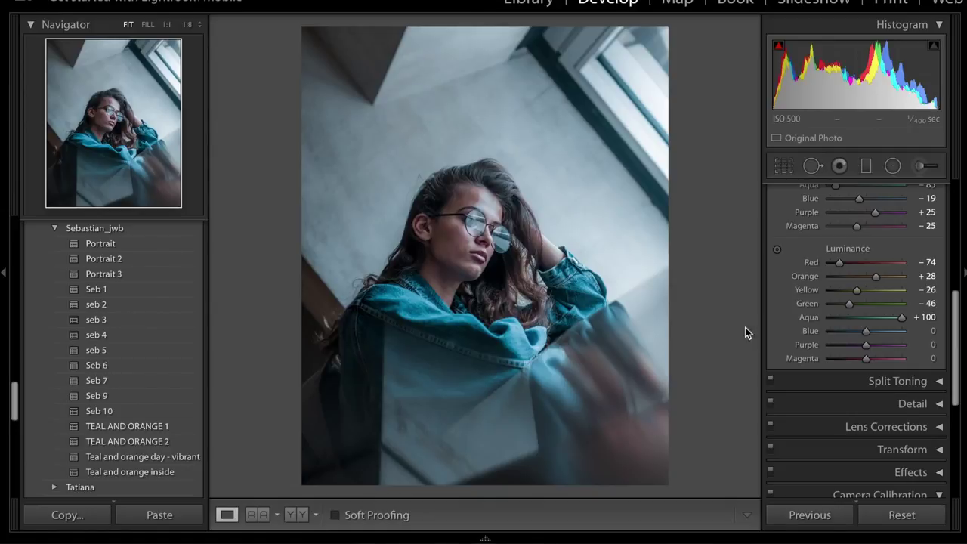
click(926, 333)
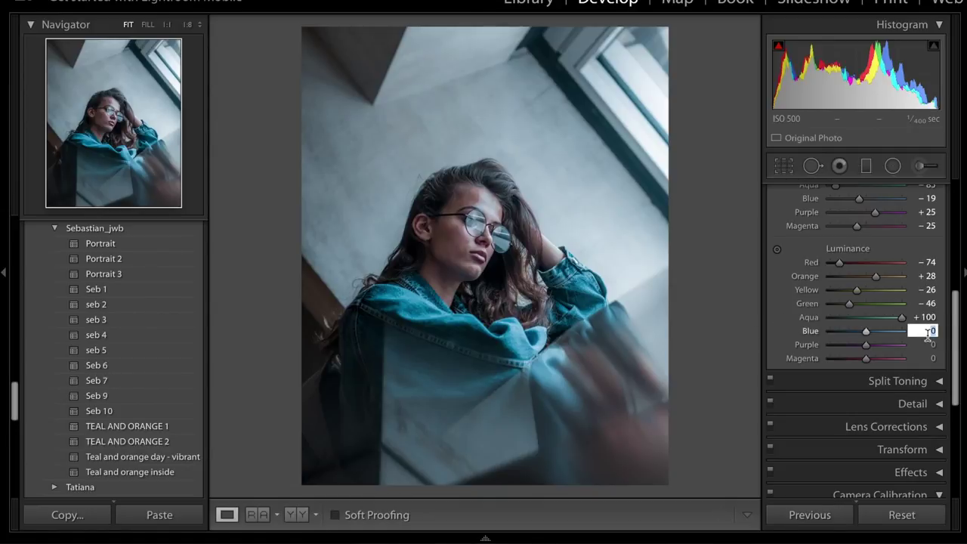
text(65)
key(Return)
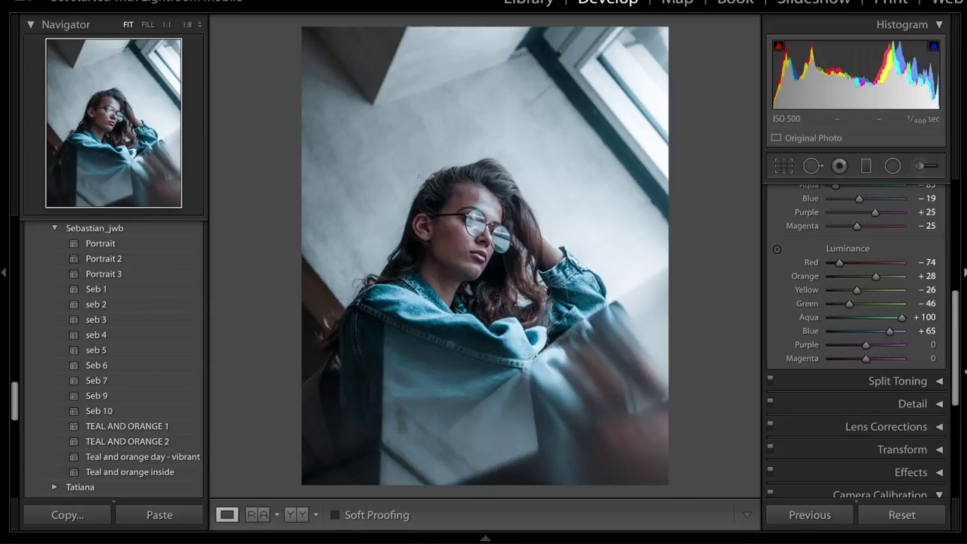
click(932, 344)
text(70)
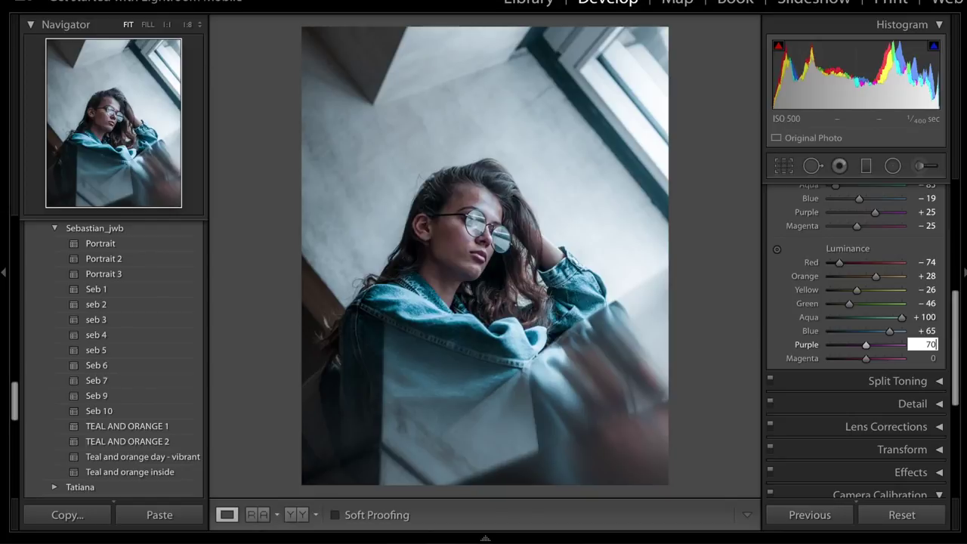
key(Return)
- Expand Split Toning and set the highlights to hue 218, saturation 16
scroll(847, 363, down, 1)
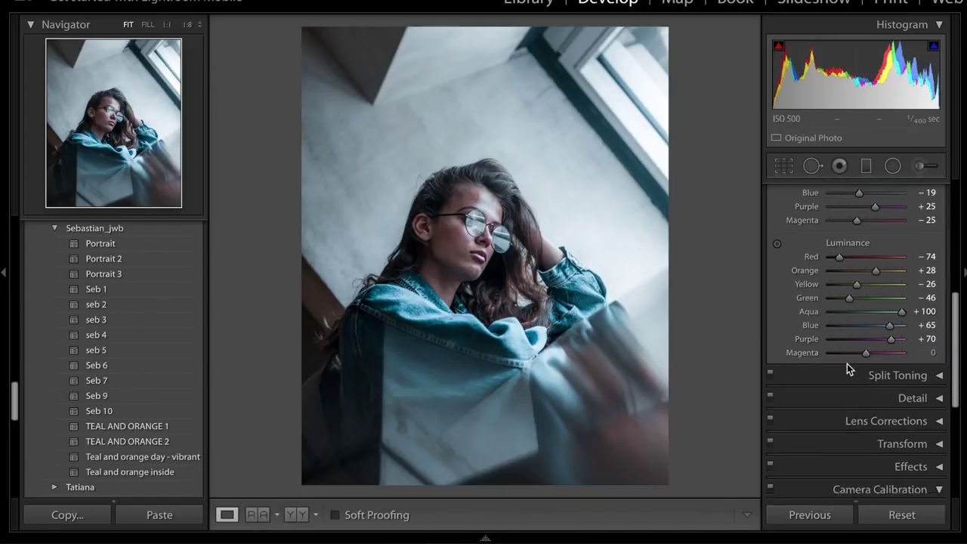
click(915, 356)
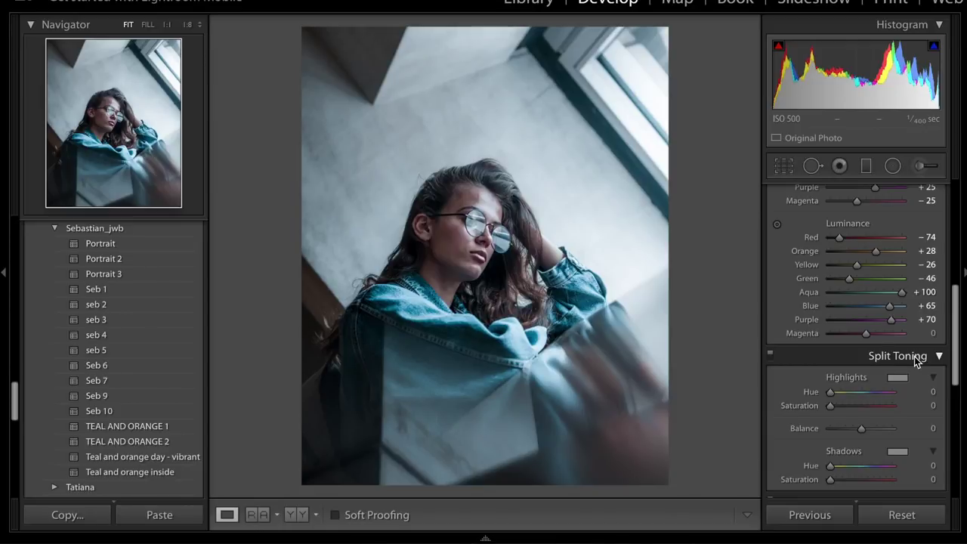
click(929, 391)
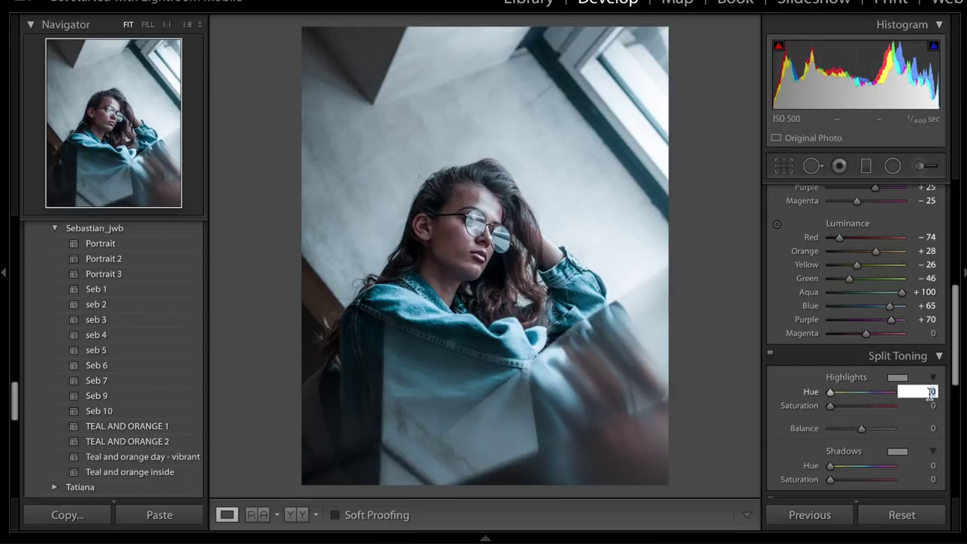
text(218)
key(Return)
alt+click(869, 395)
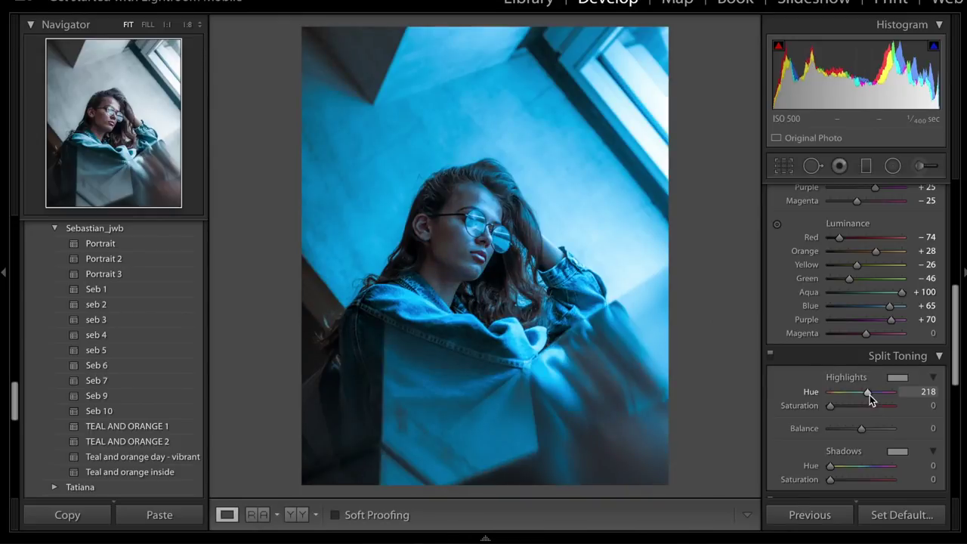
click(928, 406)
text(16)
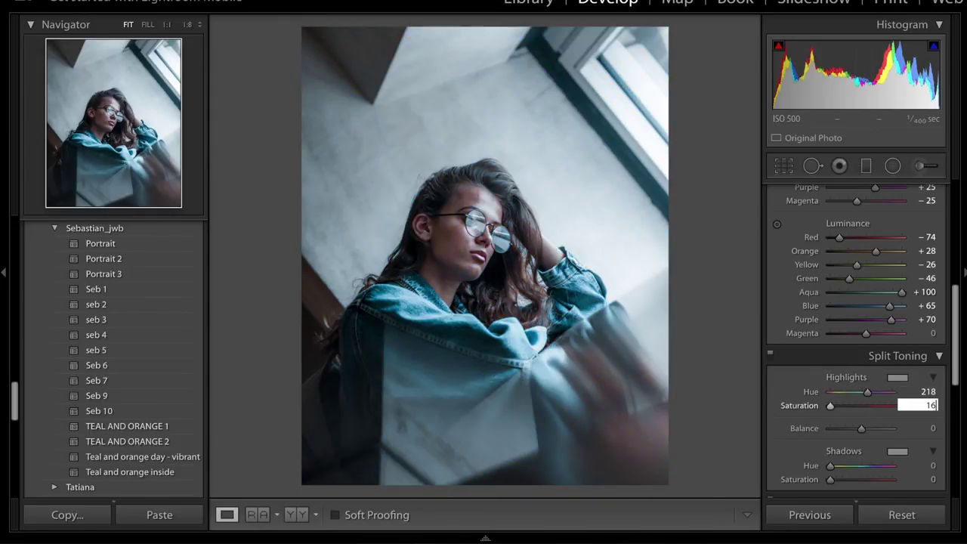
key(Return)
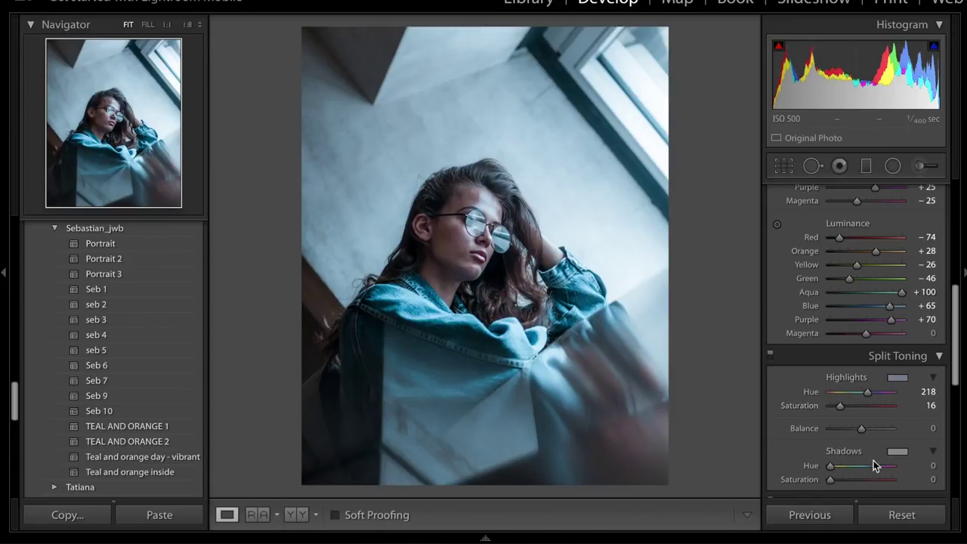
- Set the split-toning shadows to hue 245 and saturation 13, then collapse the panel
click(932, 466)
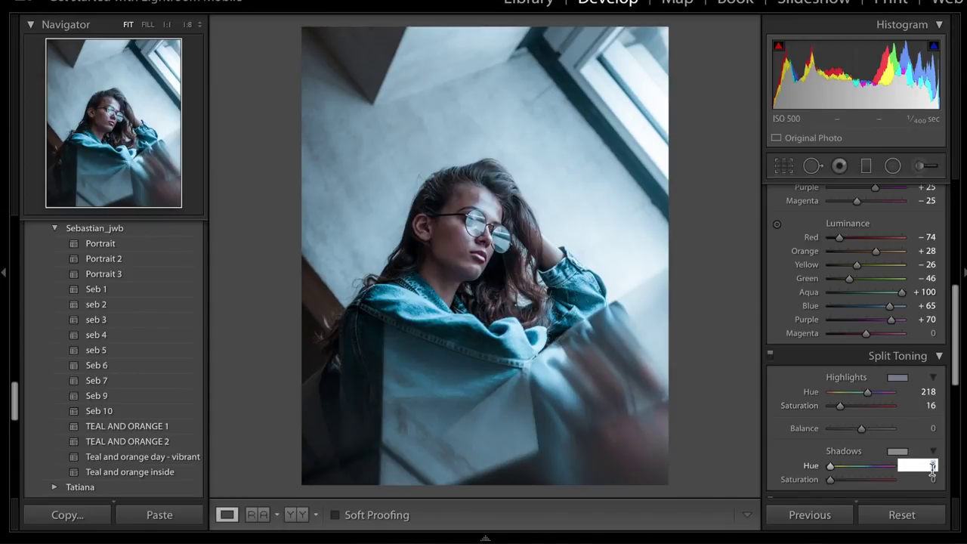
text(245)
key(Return)
key(alt)
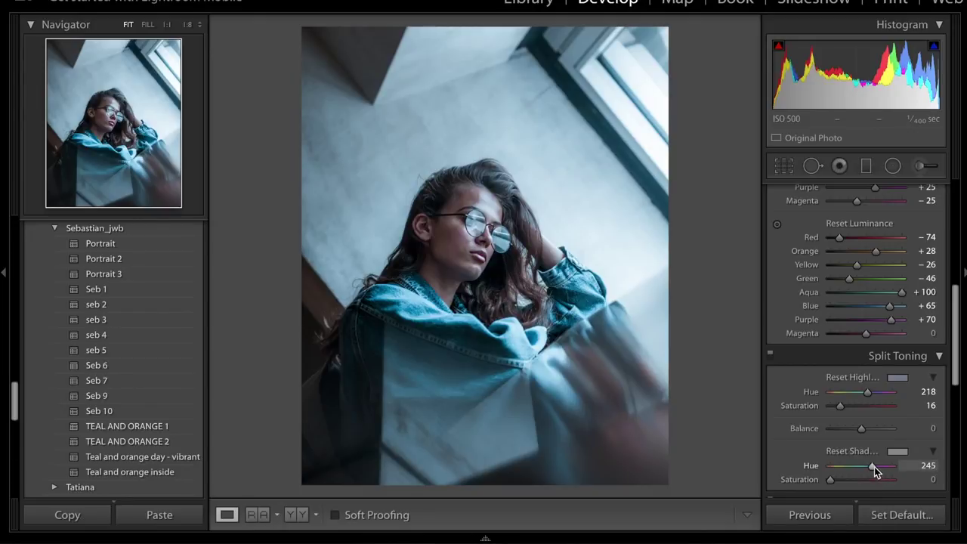
alt+click(873, 466)
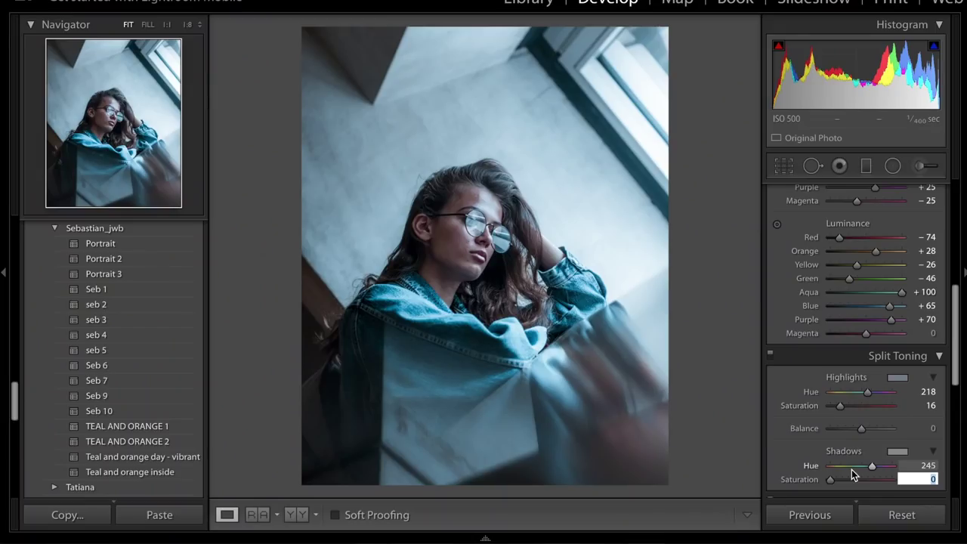
text(13)
key(Return)
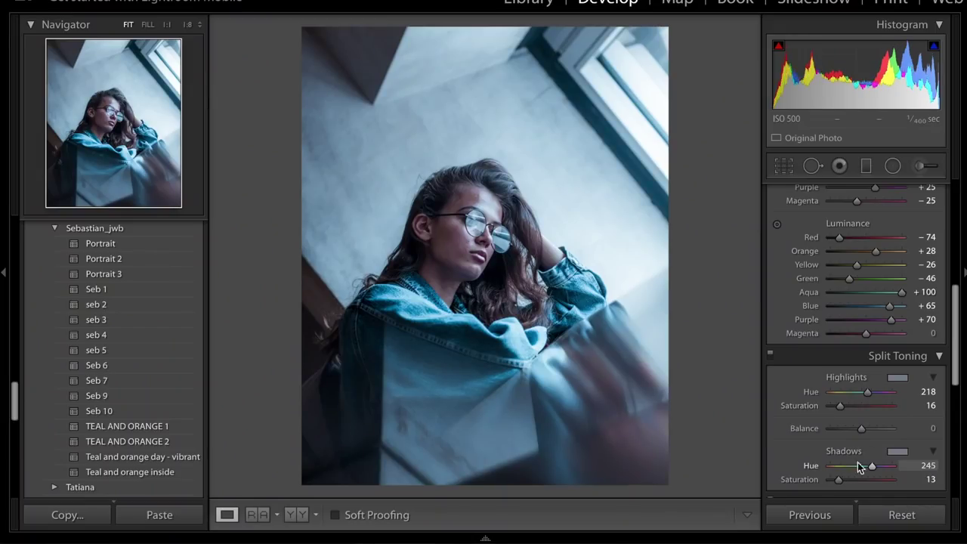
click(908, 358)
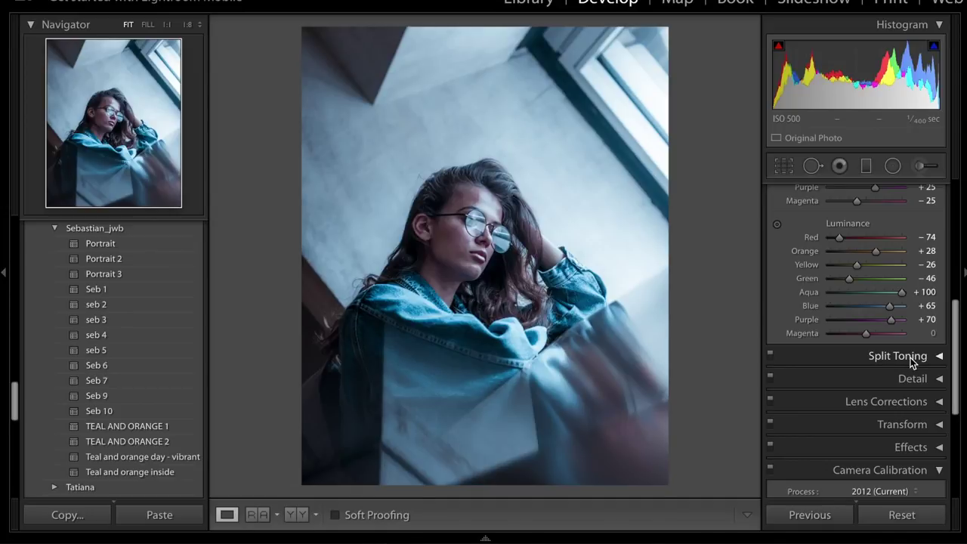
- Set Noise Reduction Luminance to 20, briefly trying 79 before reverting to 20
scroll(914, 413, down, 3)
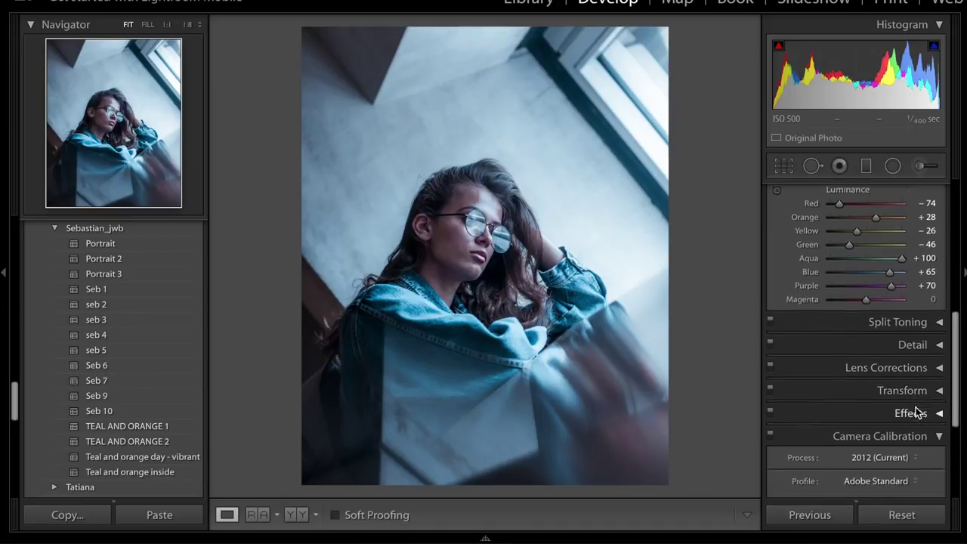
click(910, 330)
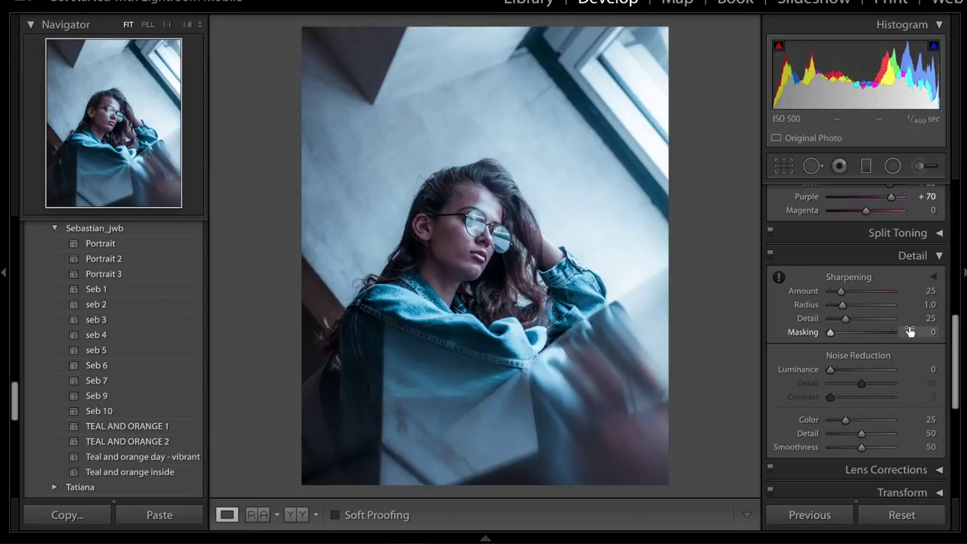
click(931, 369)
text(2)
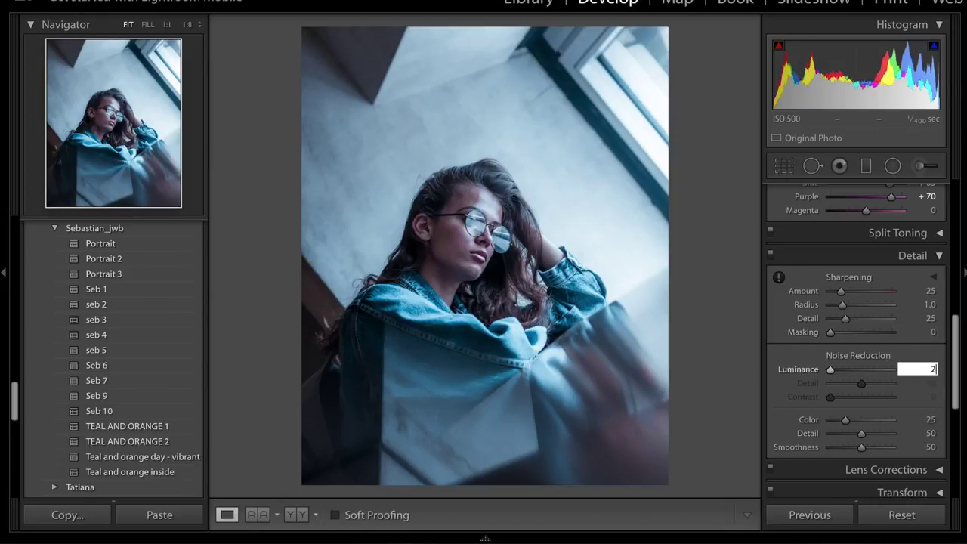
text(0)
key(Return)
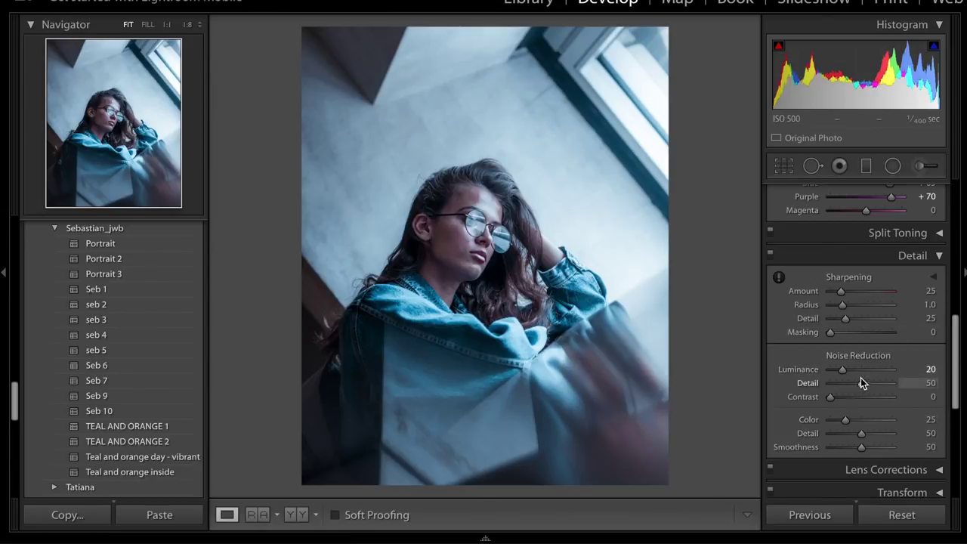
click(879, 370)
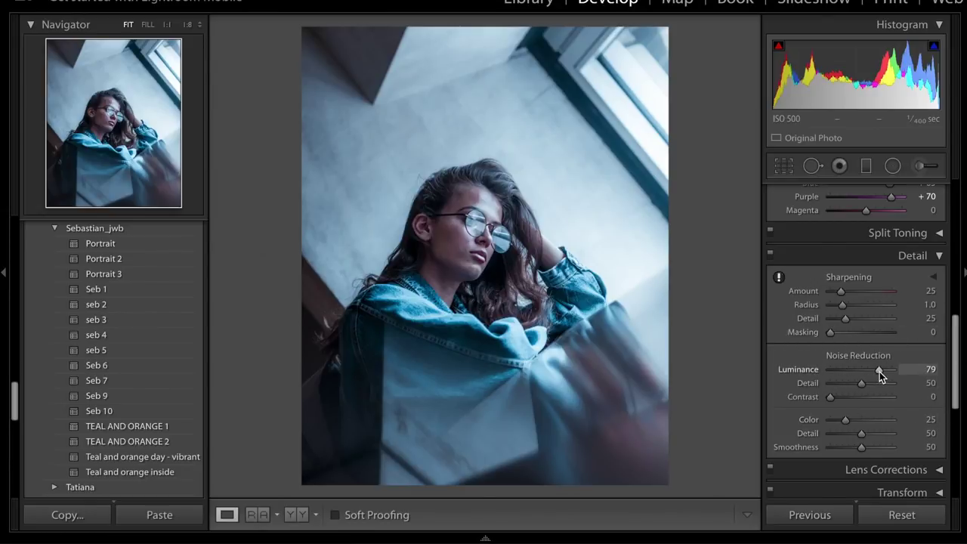
click(930, 369)
text(20)
key(Return)
click(925, 256)
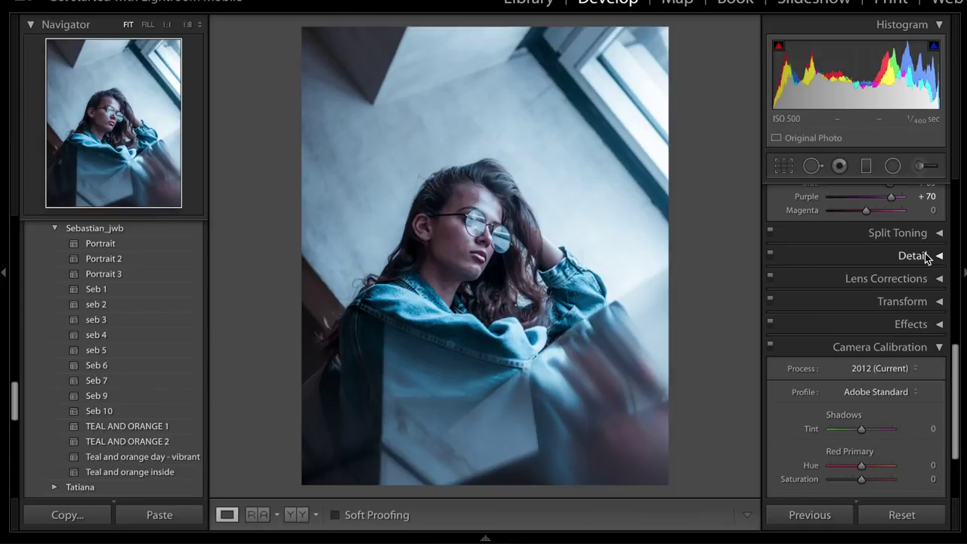
- Close the open Instagram post to return to the grid of teal-graded examples
scroll(905, 355, down, 3)
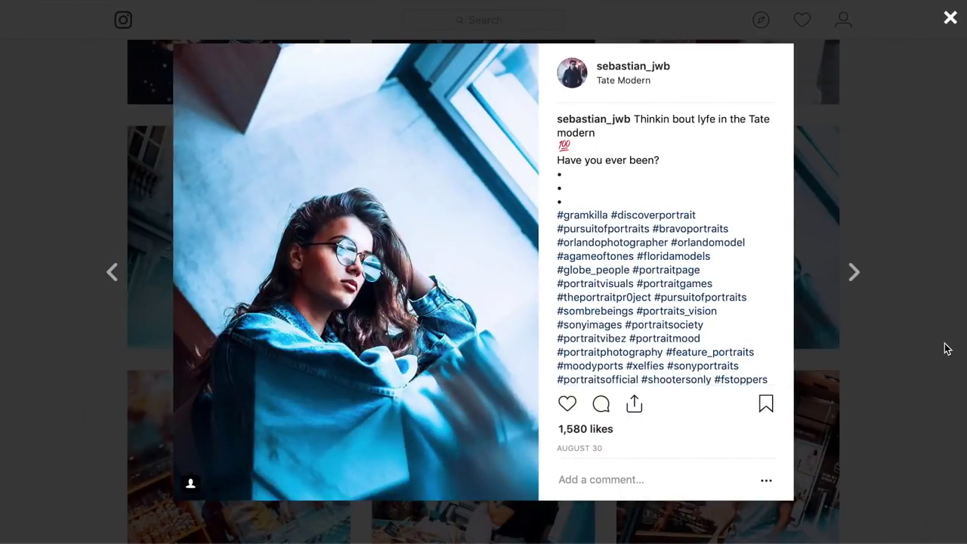
click(947, 349)
scroll(923, 339, down, 4)
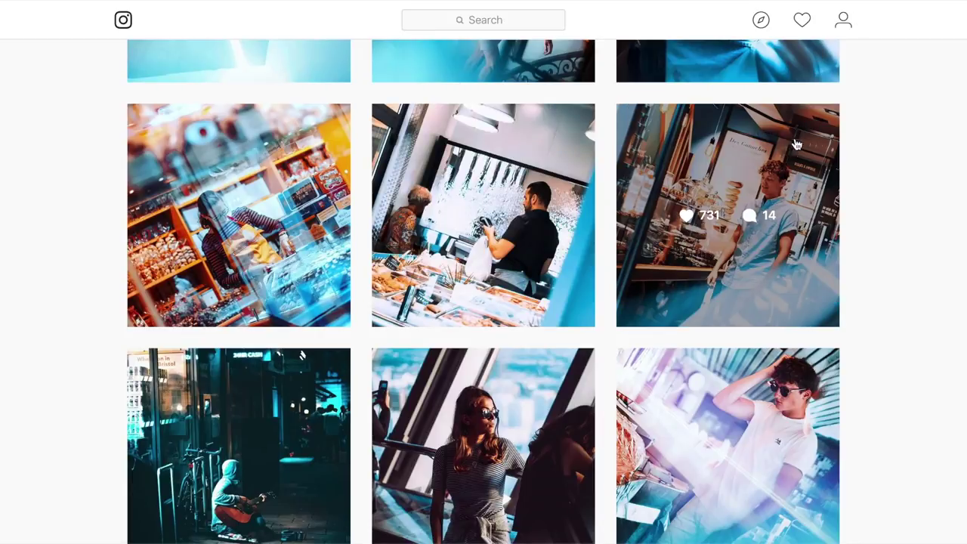
- Scroll through the Instagram profile's grid of blue-toned posts
scroll(752, 199, down, 5)
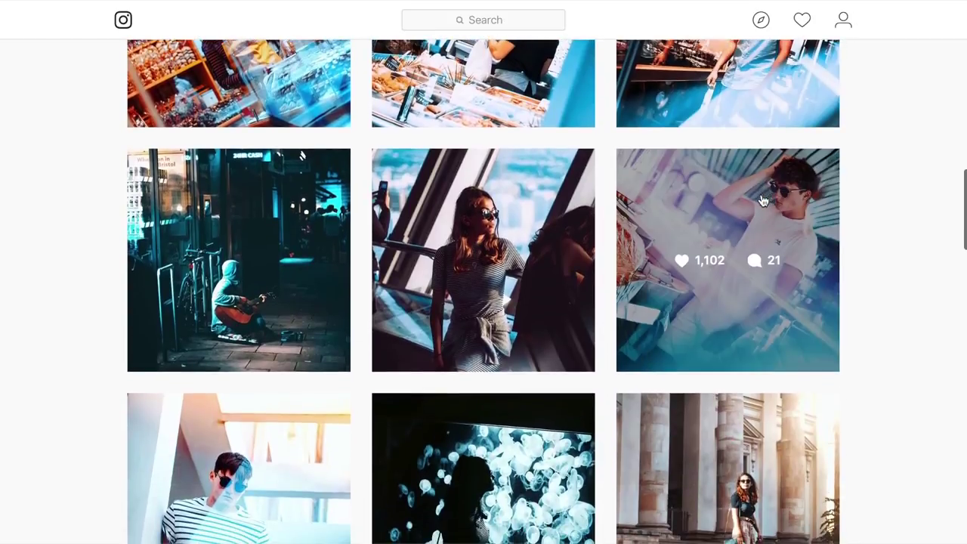
scroll(257, 376, down, 3)
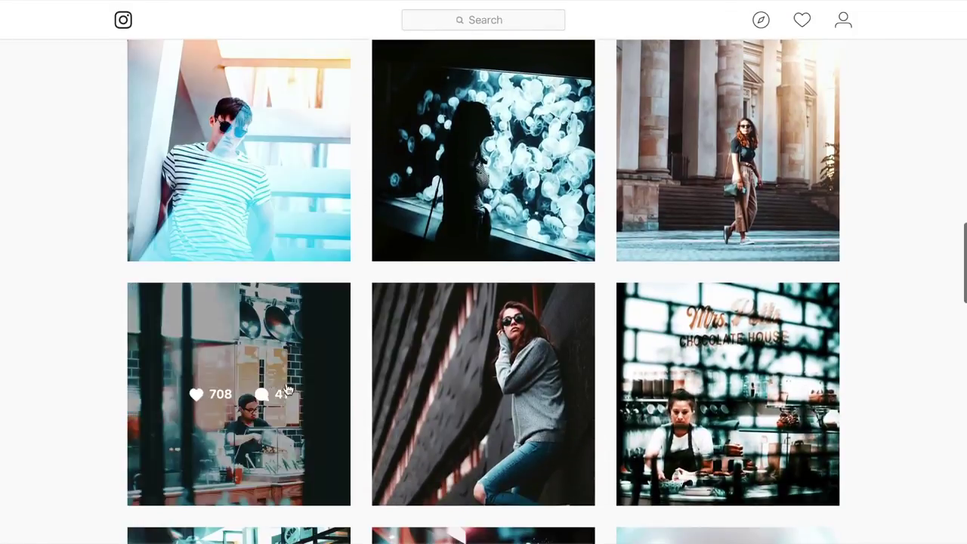
scroll(286, 418, up, 10)
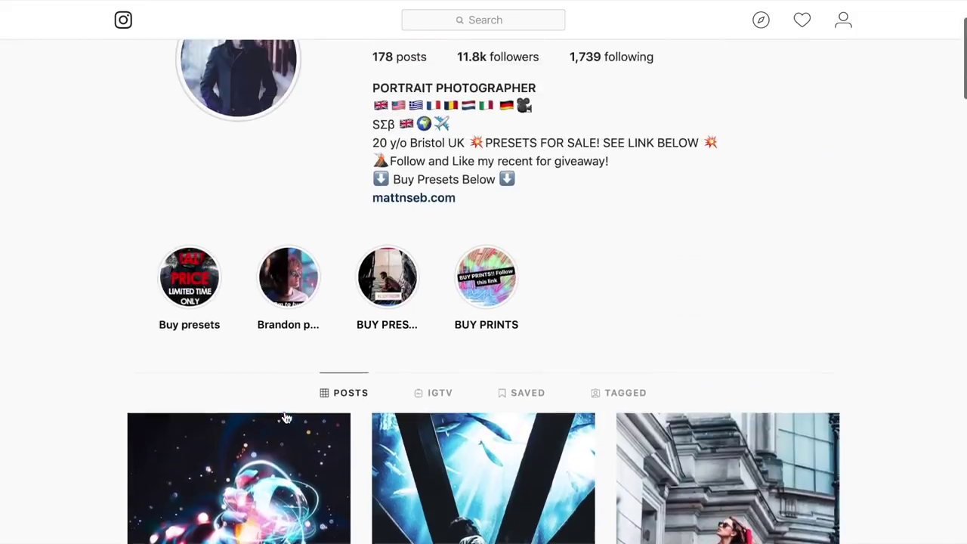
scroll(433, 395, down, 4)
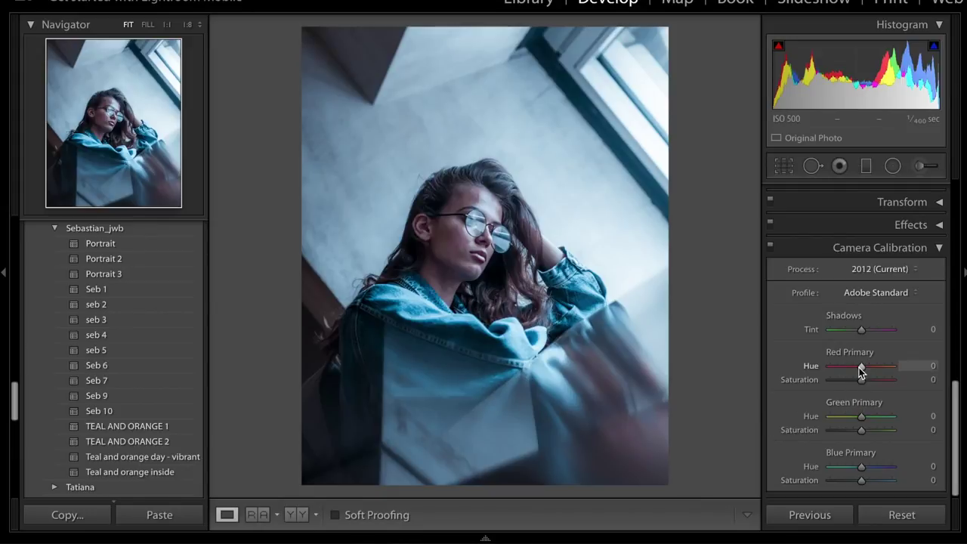
- Shift Red Primary hue to +100 and Blue Primary hue to −100, toggling calibration to compare
drag(861, 366, 934, 367)
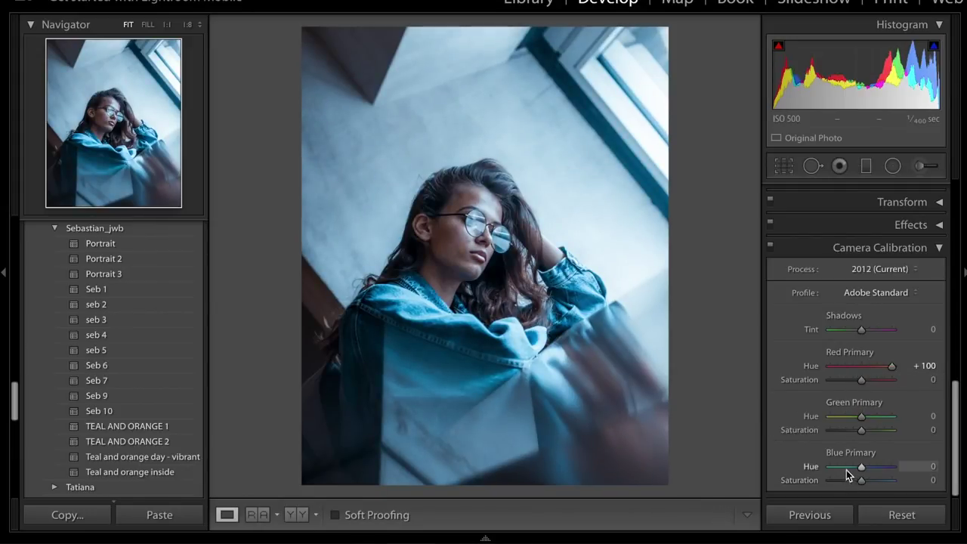
drag(847, 468, 732, 472)
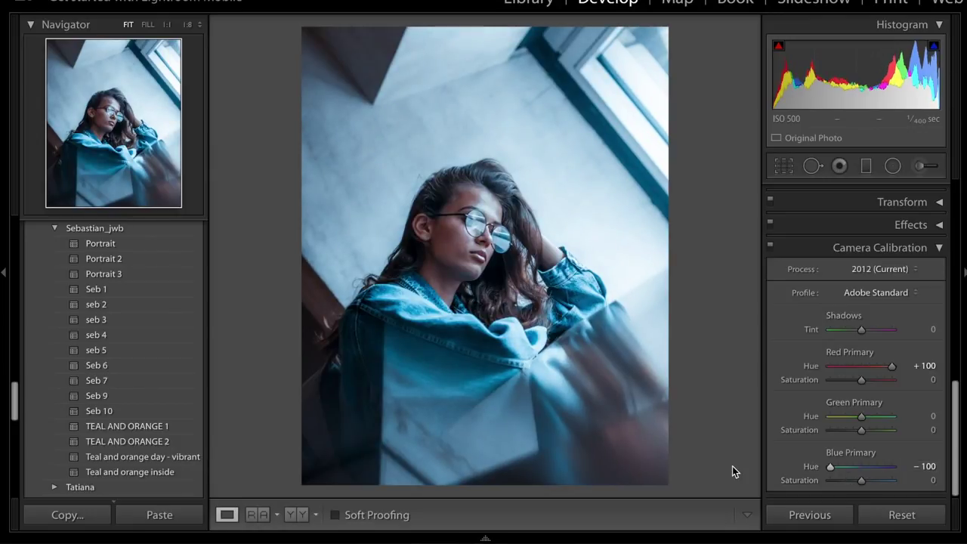
click(771, 247)
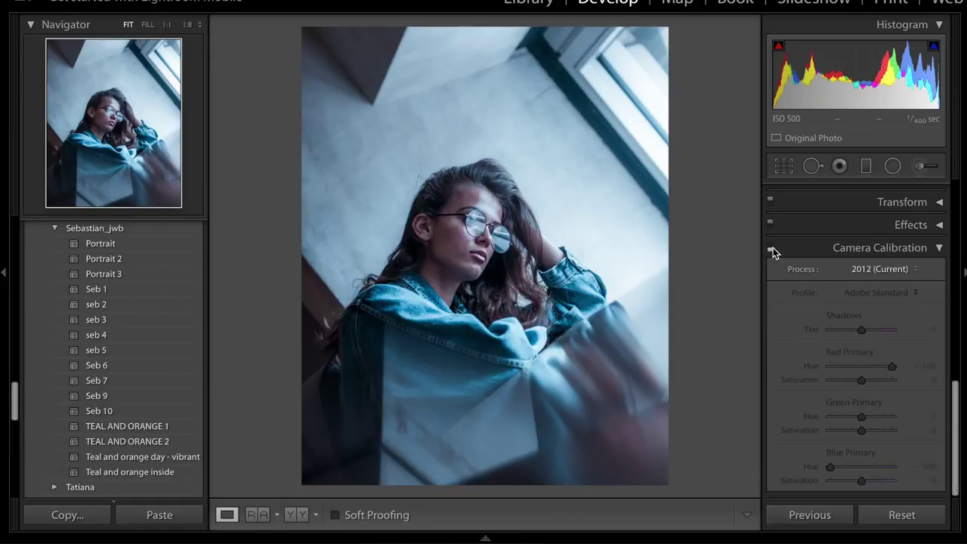
click(771, 247)
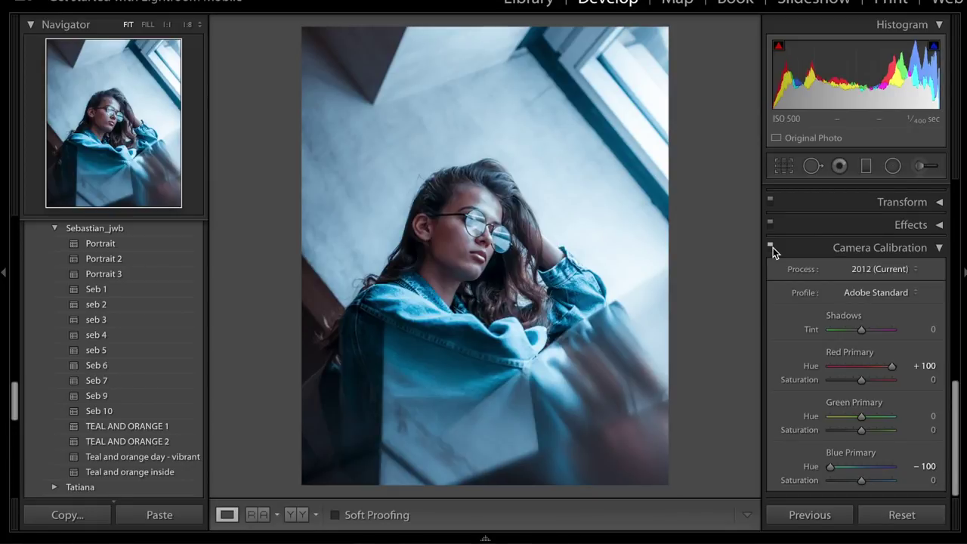
- Set Red saturation −5, Blue saturation +35, Green saturation +21, with Green hue reset to 0
click(933, 379)
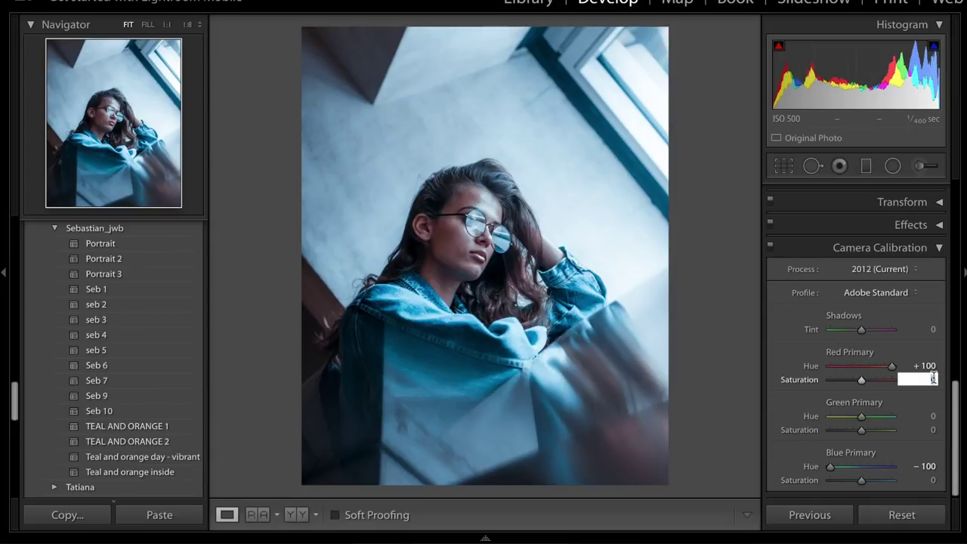
key(Return)
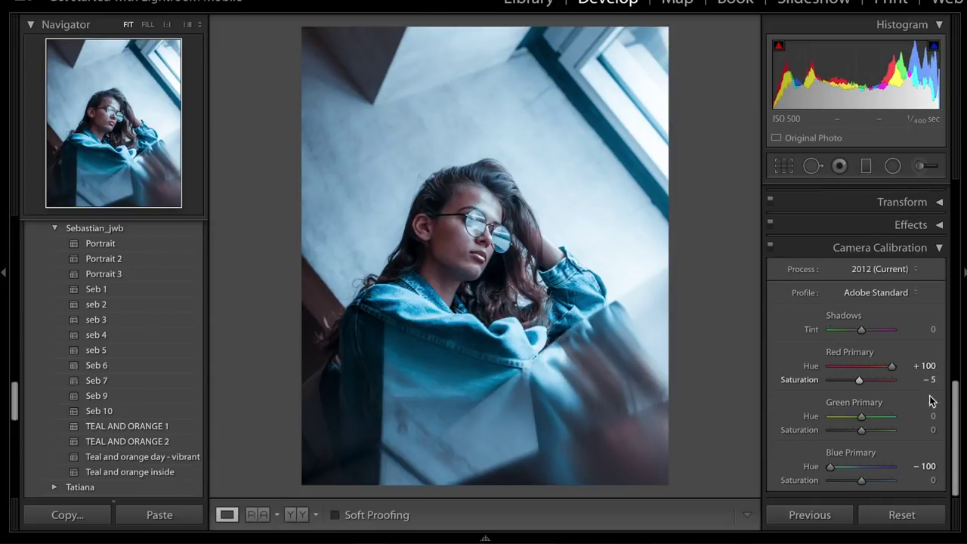
click(932, 480)
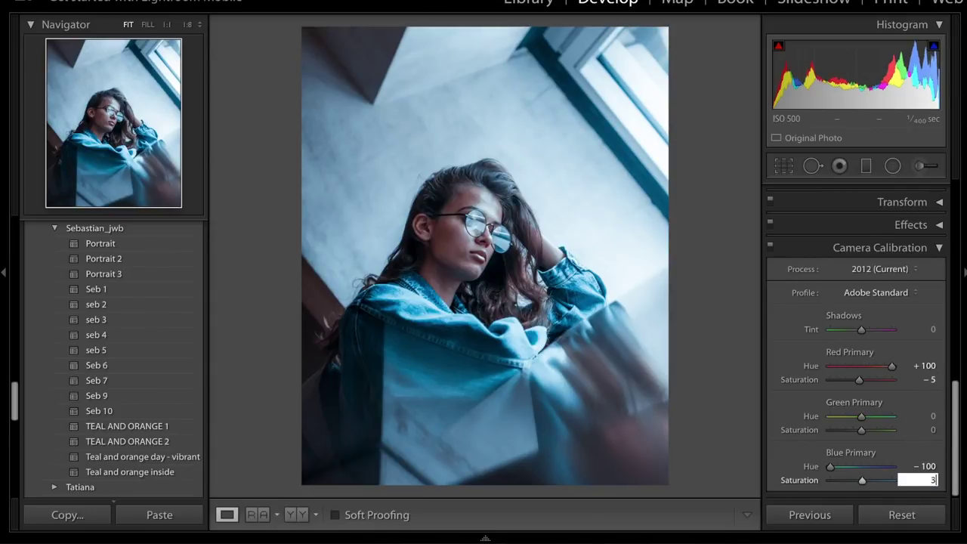
key(Return)
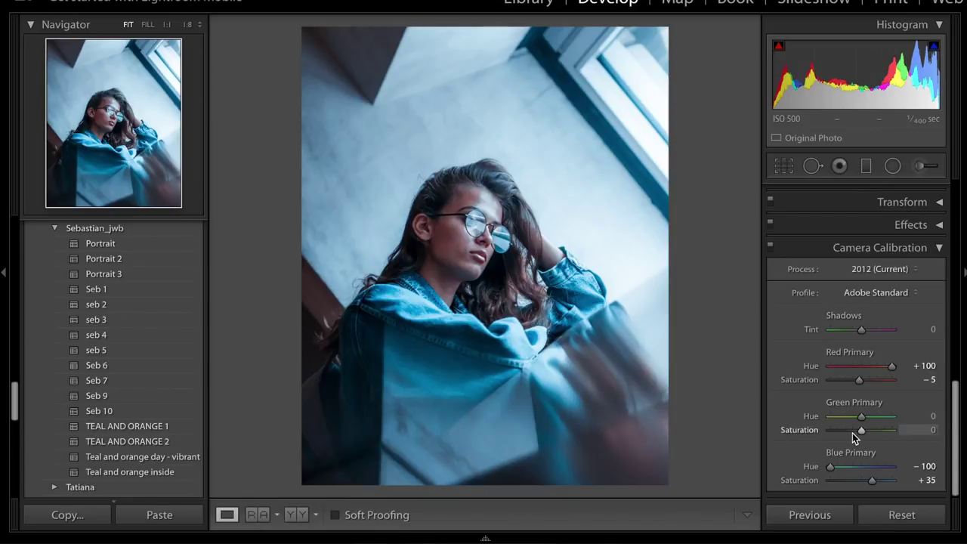
drag(854, 418, 790, 416)
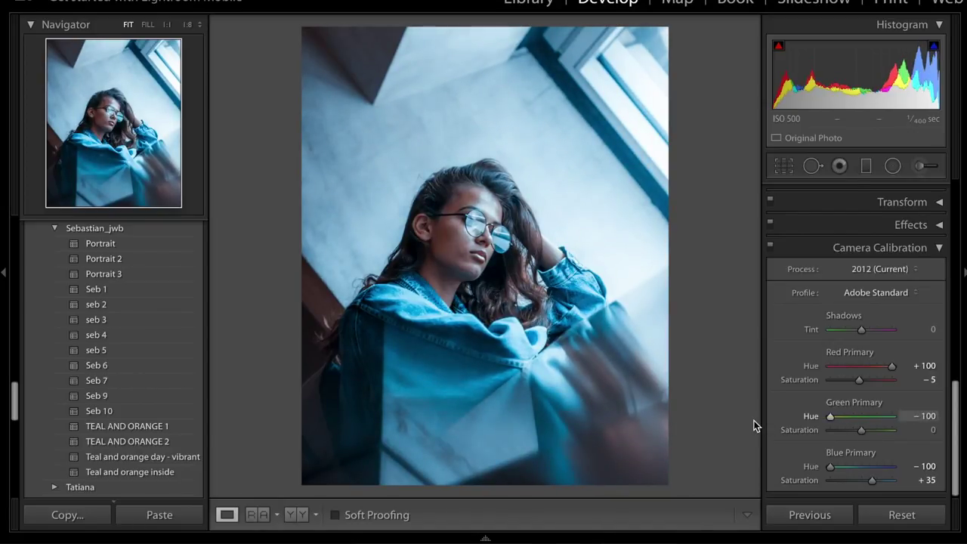
drag(830, 416, 943, 421)
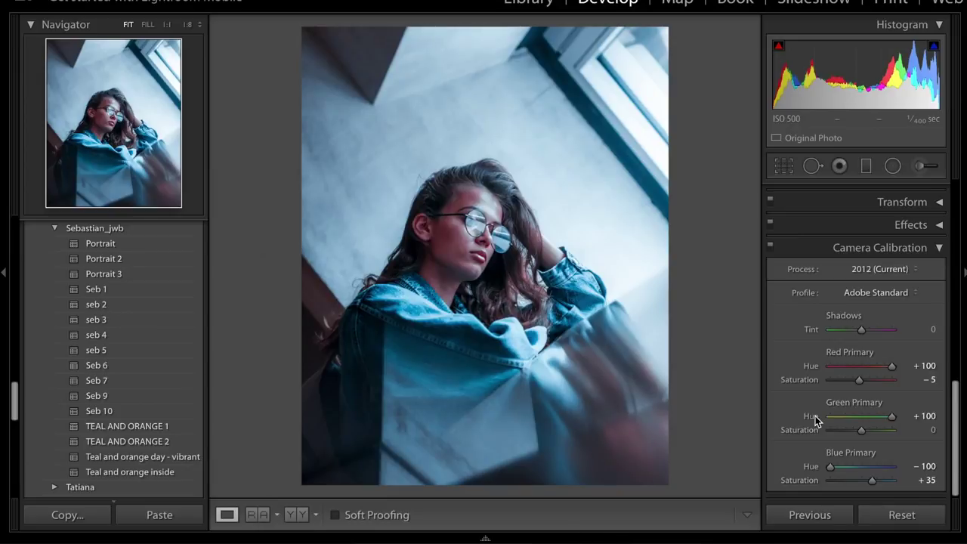
double_click(814, 417)
click(933, 430)
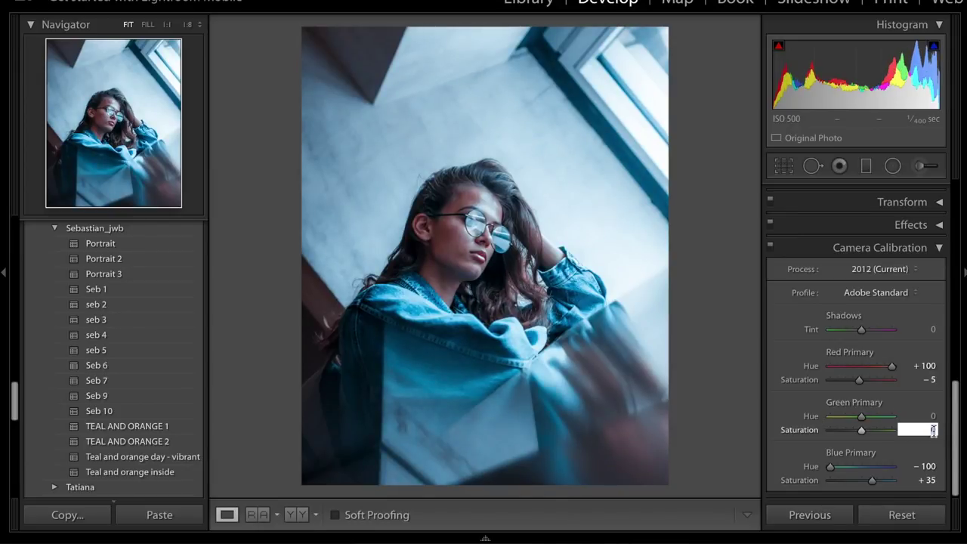
key(Return)
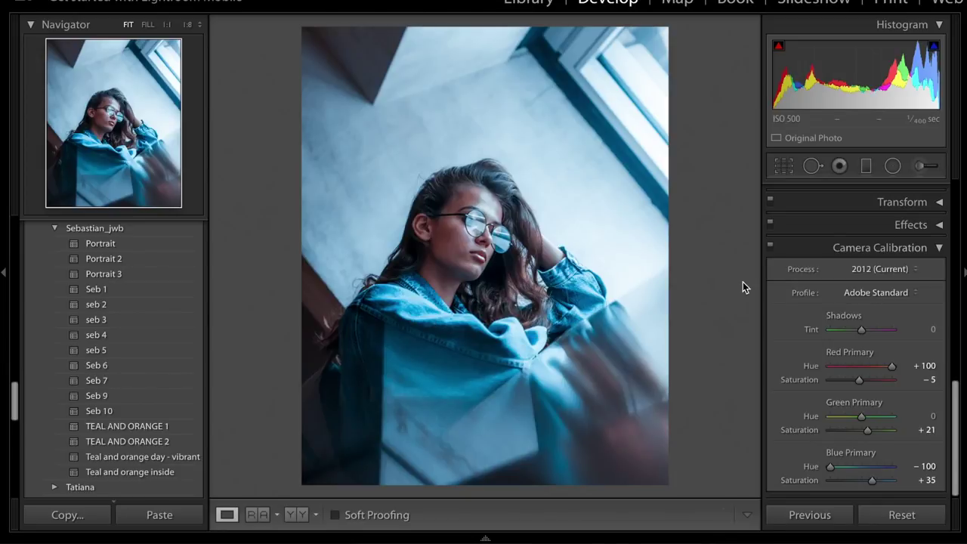
- Collapse Camera Calibration, undo the trial Blue hue shift back to −19, and return to the Blue tone curve
click(901, 249)
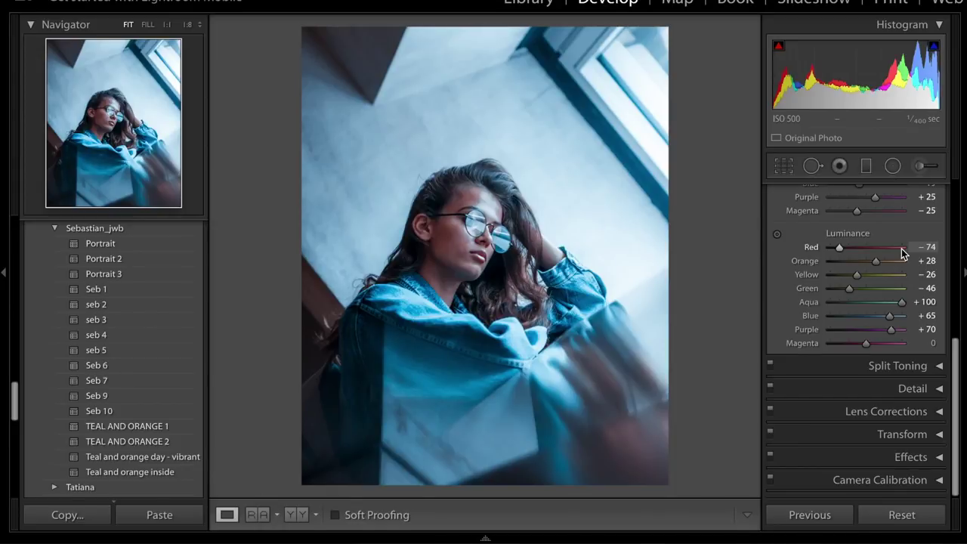
scroll(876, 254, up, 5)
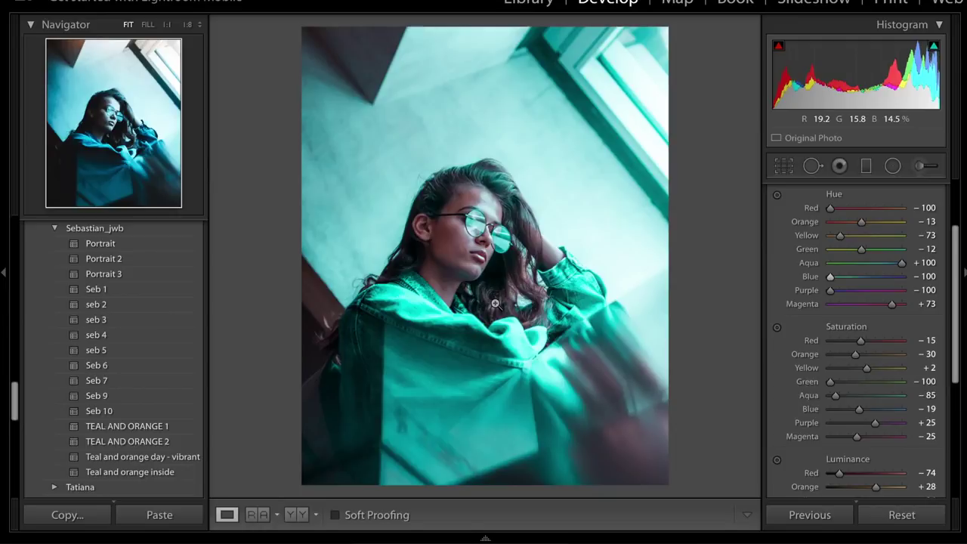
key(ctrl+z)
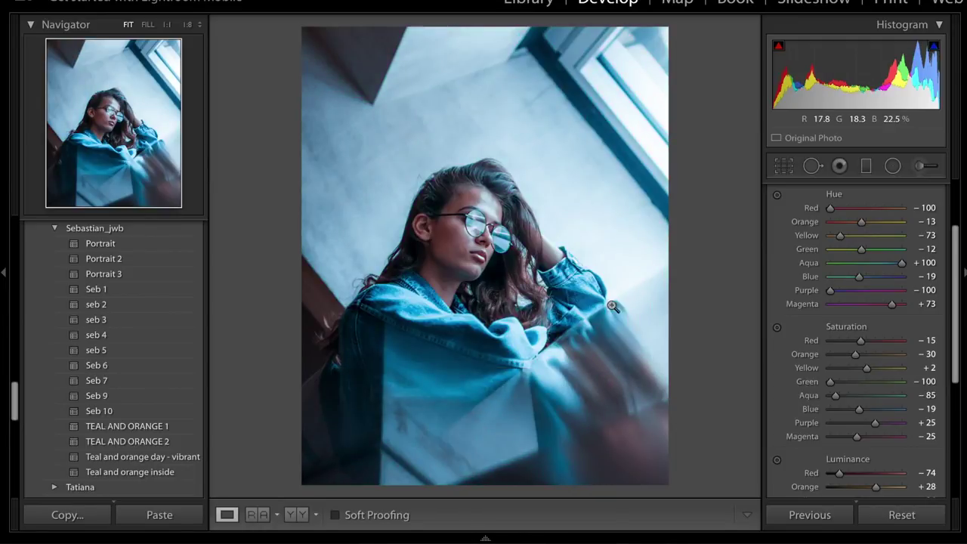
scroll(911, 307, up, 2)
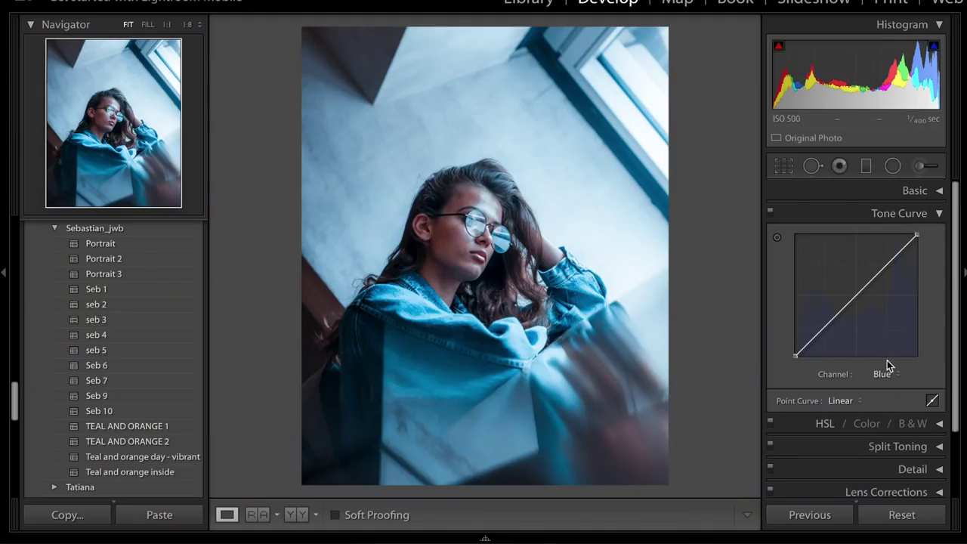
- Build a gentle S on the RGB point curve with mid, upper and lower points, black point unlifted
click(932, 402)
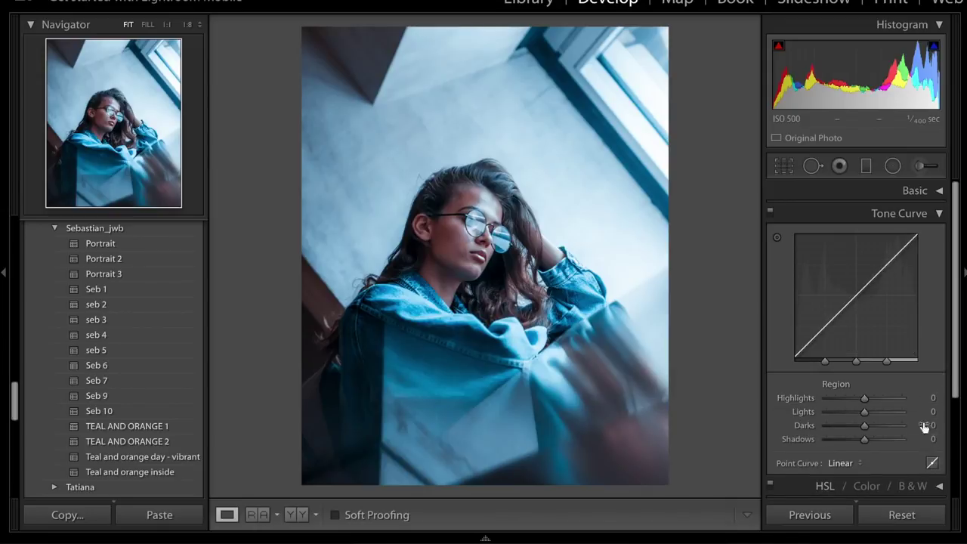
click(932, 462)
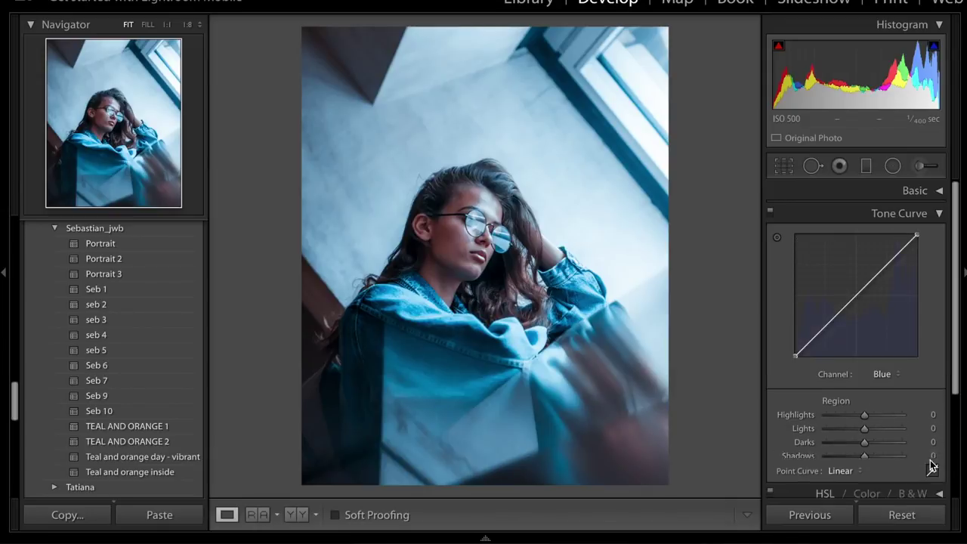
click(885, 373)
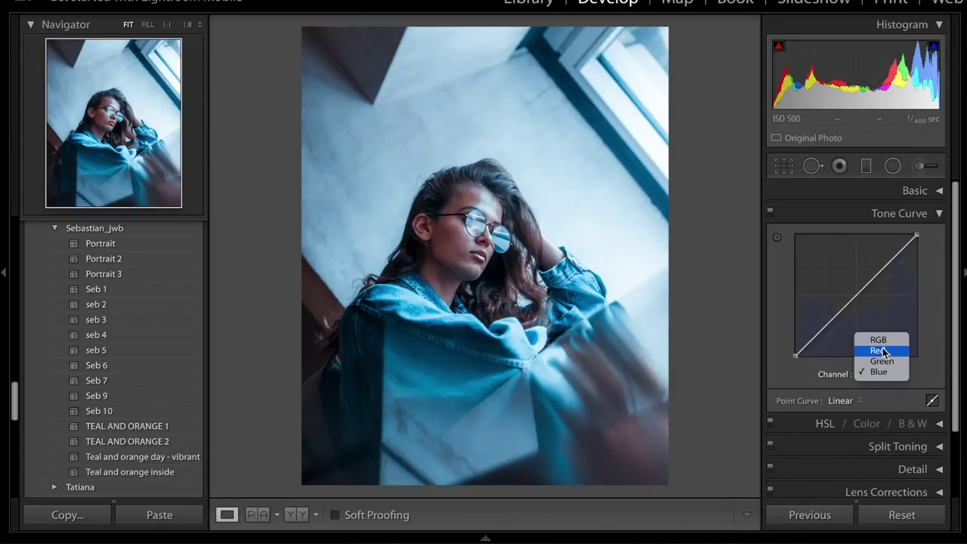
click(879, 341)
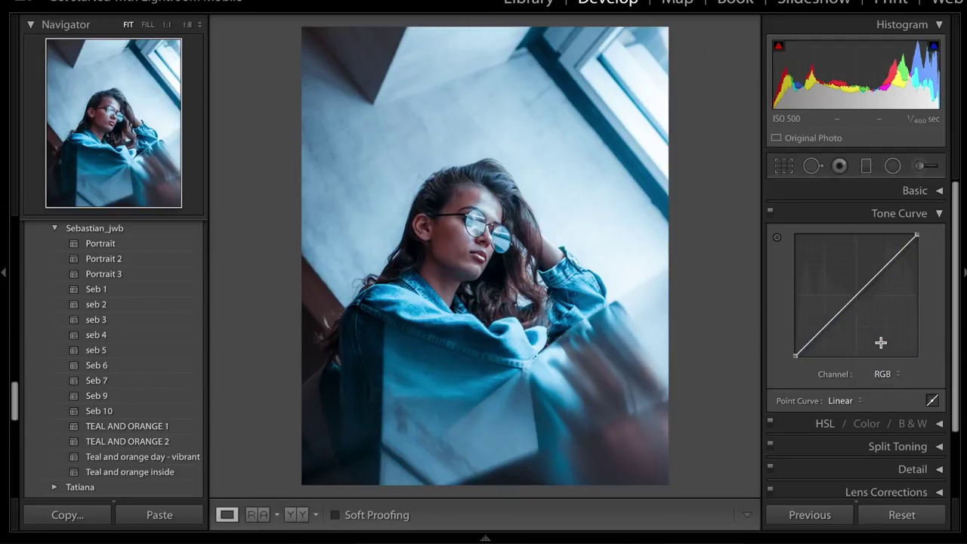
click(857, 296)
drag(880, 273, 880, 271)
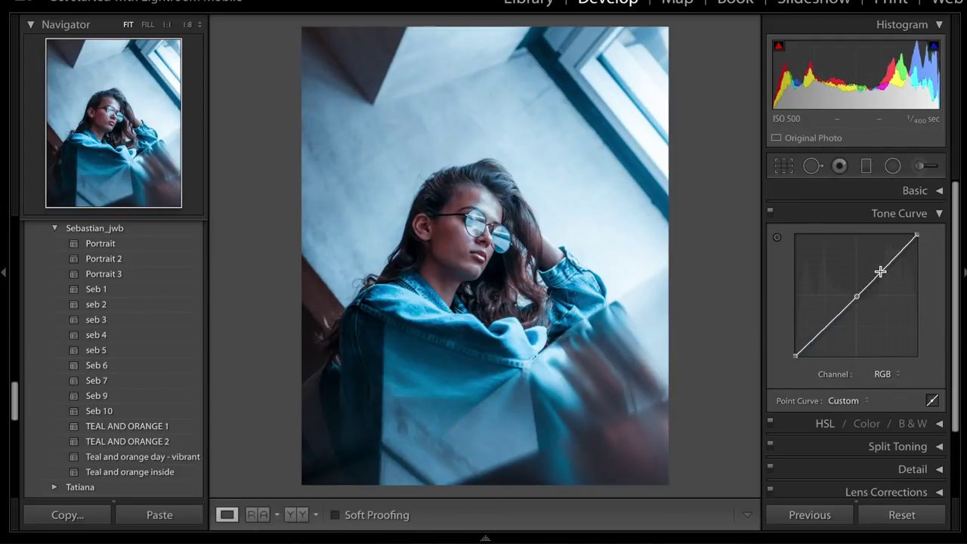
click(886, 266)
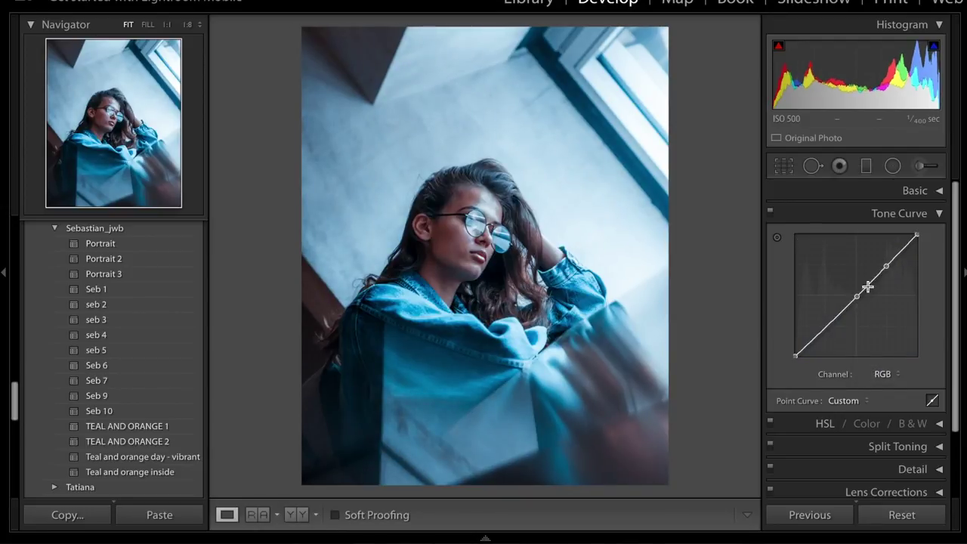
click(827, 327)
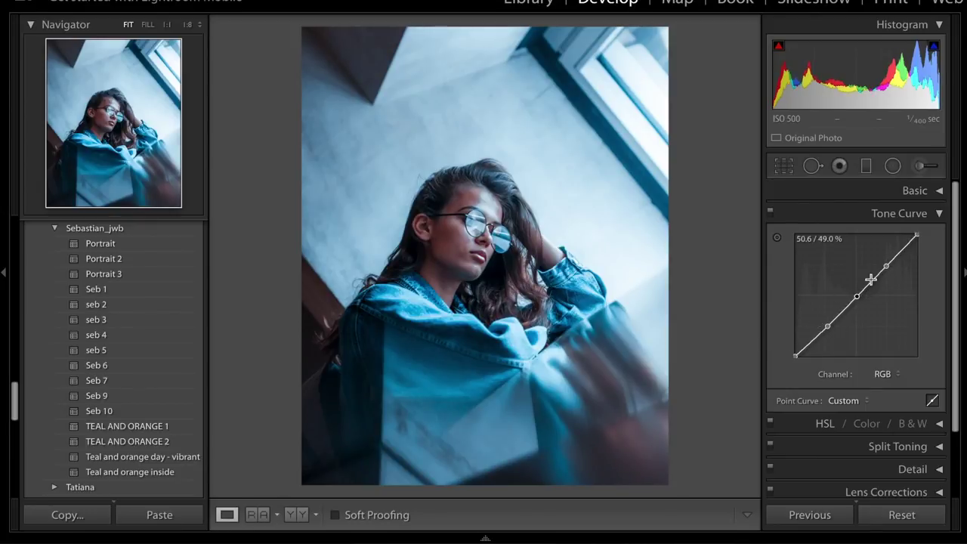
drag(886, 267, 886, 259)
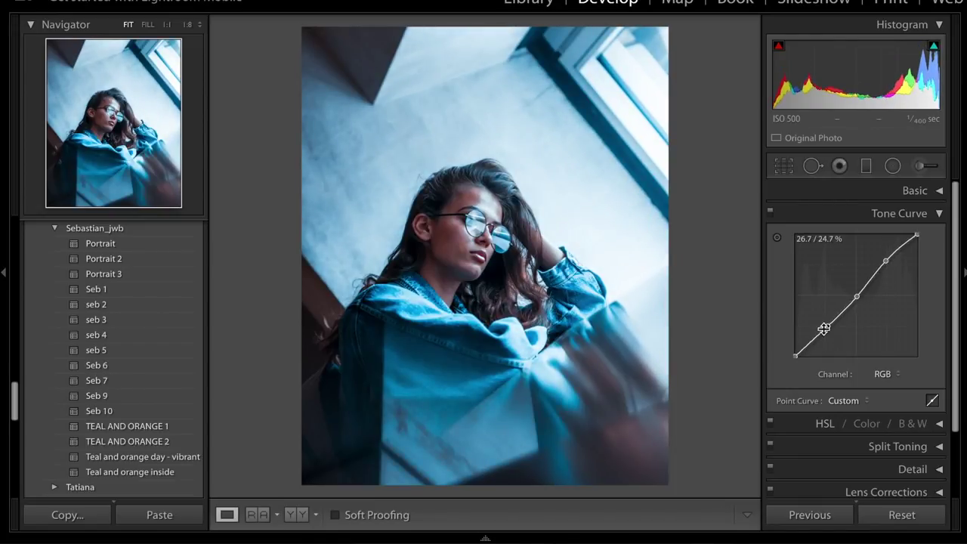
drag(828, 330, 827, 335)
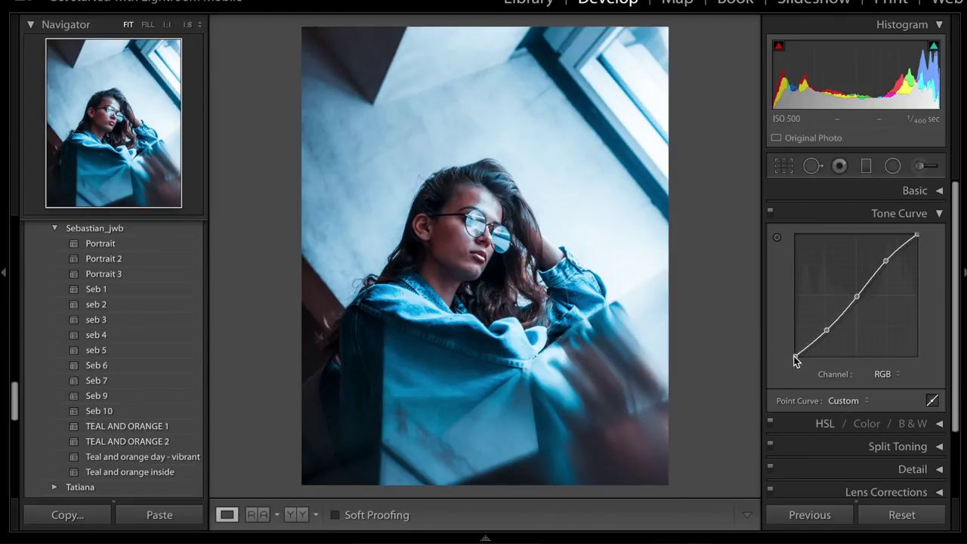
drag(794, 359, 795, 340)
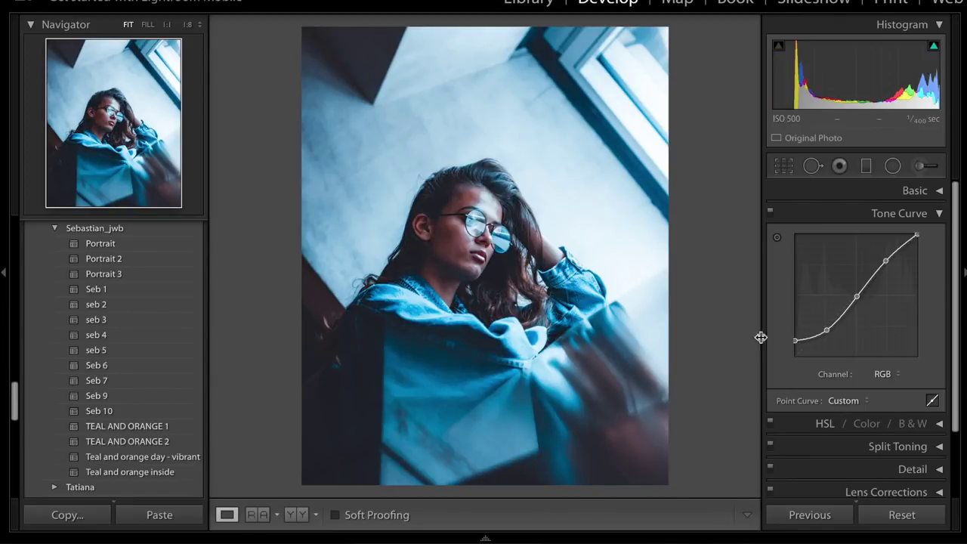
key(ctrl+z)
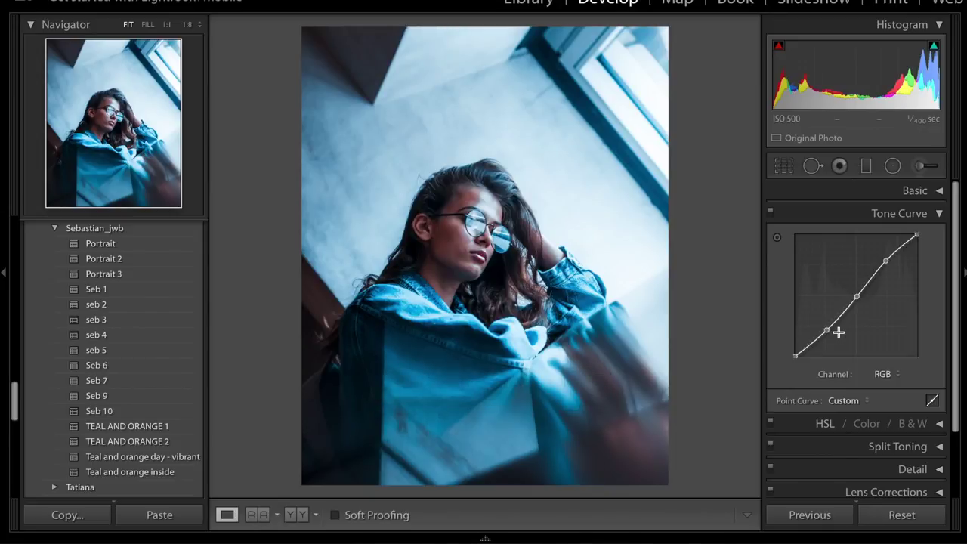
- On the Red channel, add three points, raise the upper and lower the bottom into an S-curve
click(882, 373)
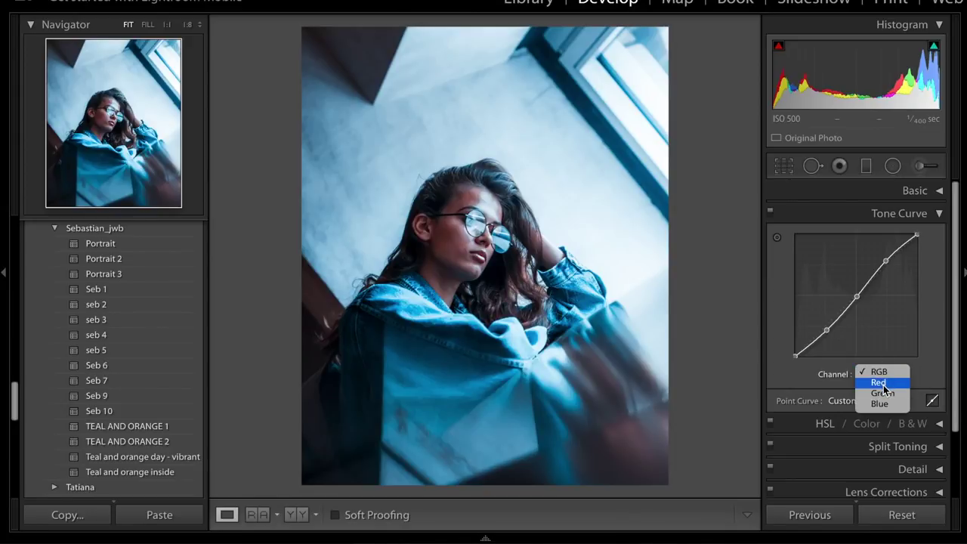
key(Escape)
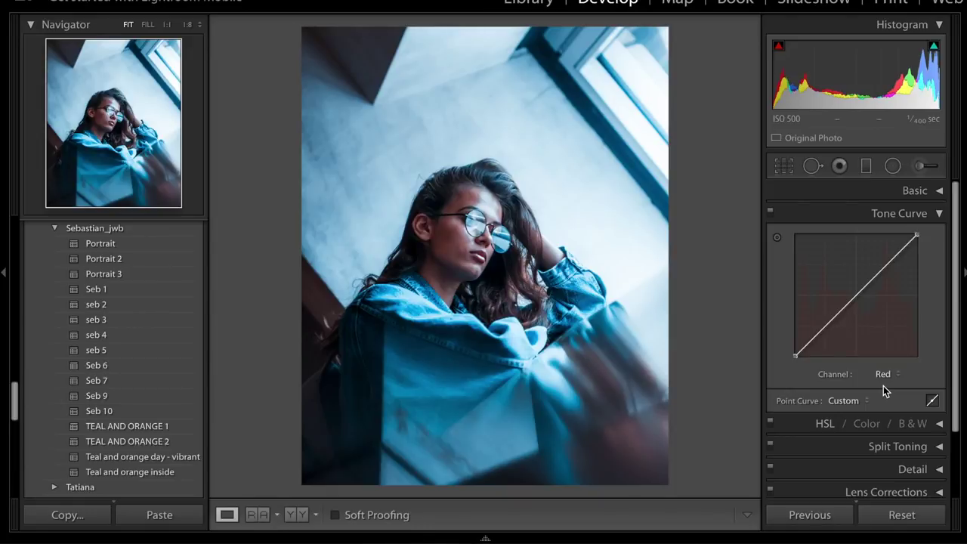
click(855, 294)
click(887, 264)
click(826, 326)
drag(884, 268, 891, 261)
drag(827, 328, 825, 328)
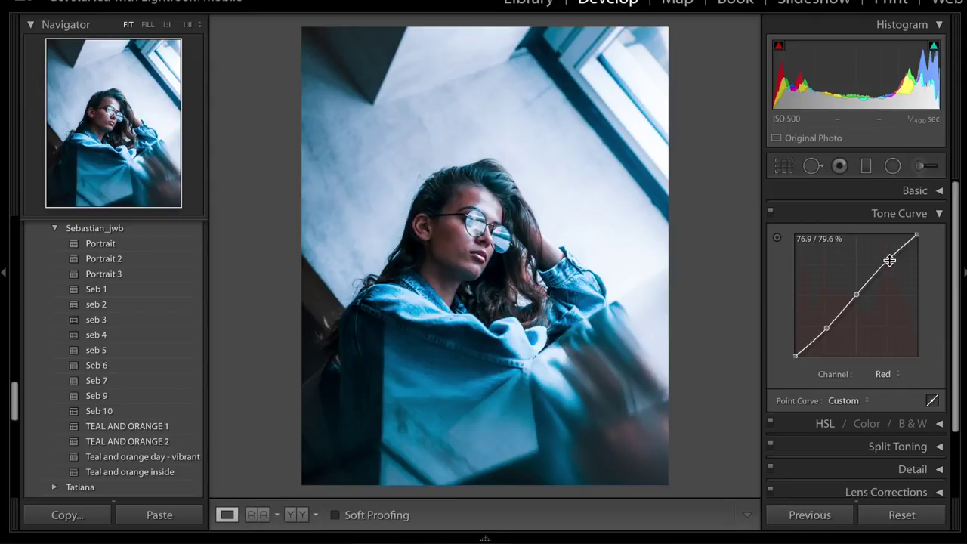
drag(888, 260, 887, 257)
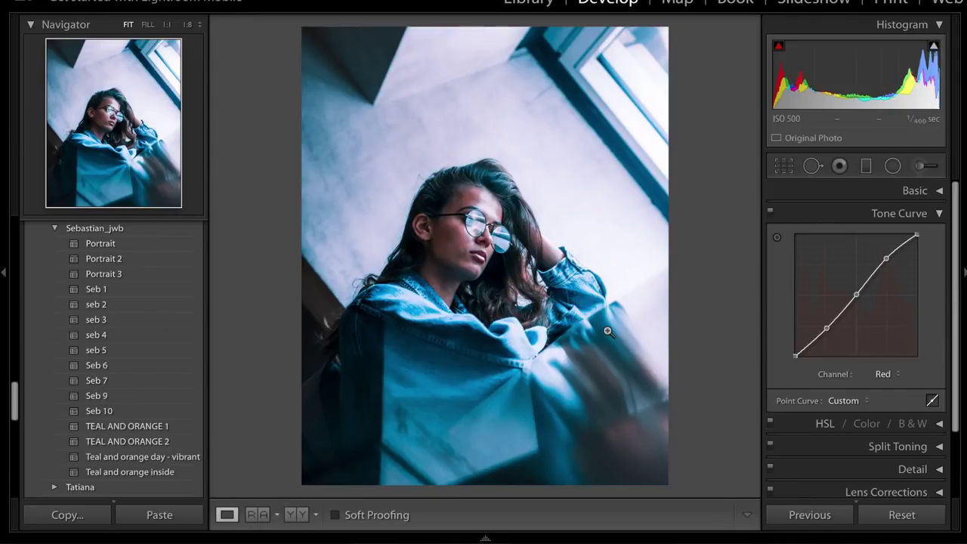
- On the Green channel, raise the upper point slightly and pull the lower point down for magenta shadows
click(885, 373)
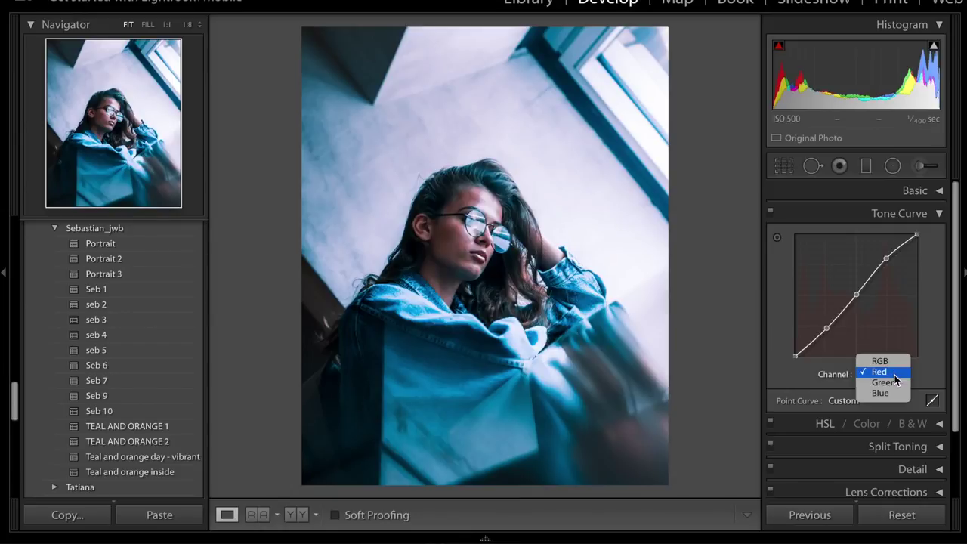
click(894, 383)
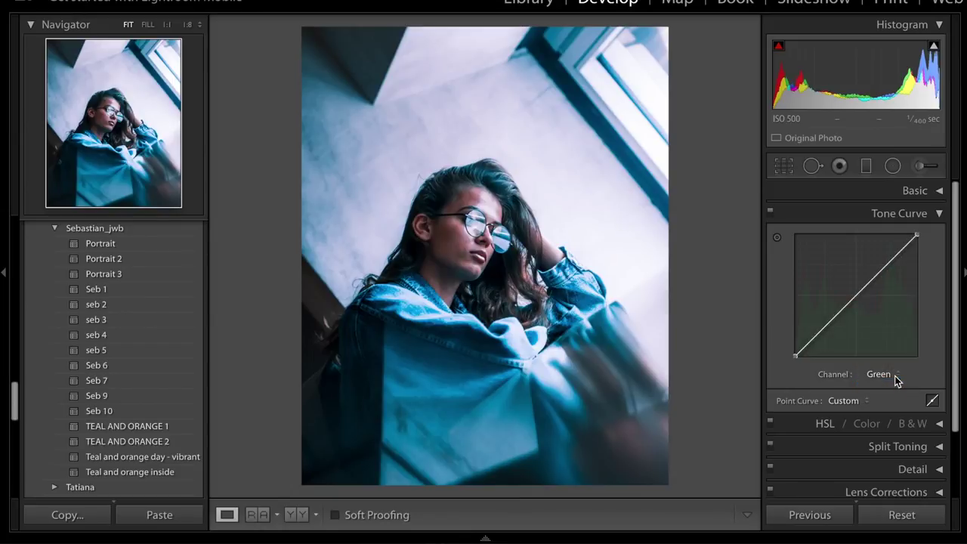
click(855, 295)
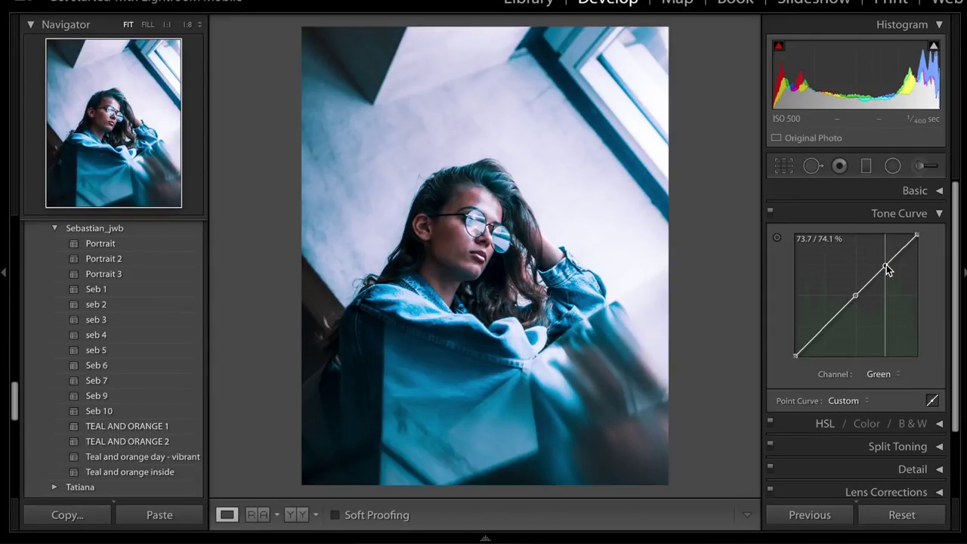
drag(885, 265, 885, 263)
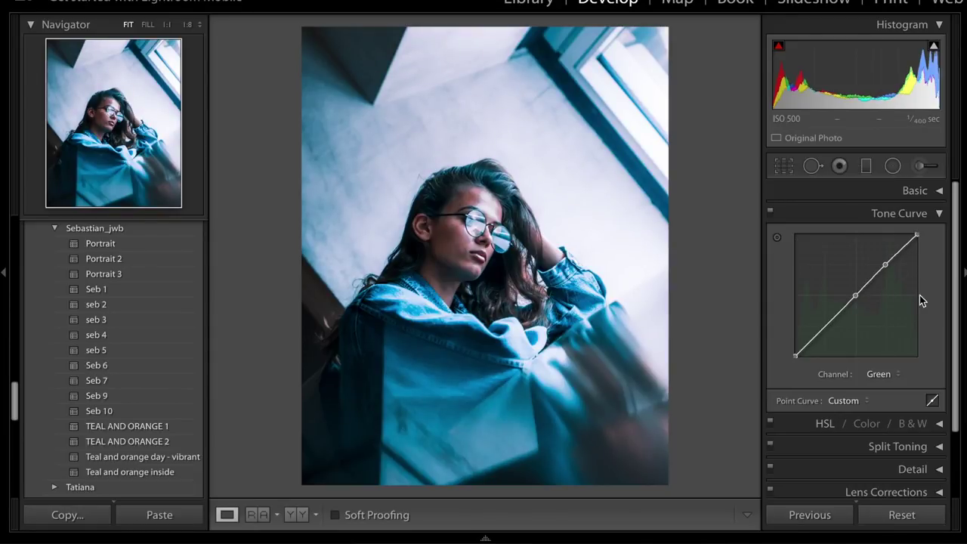
drag(885, 265, 885, 264)
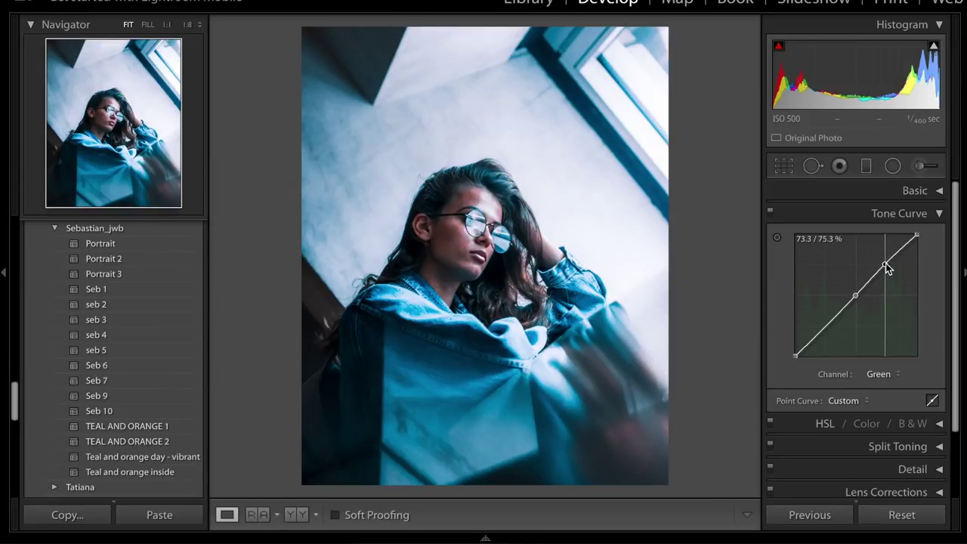
click(829, 325)
drag(828, 326, 826, 332)
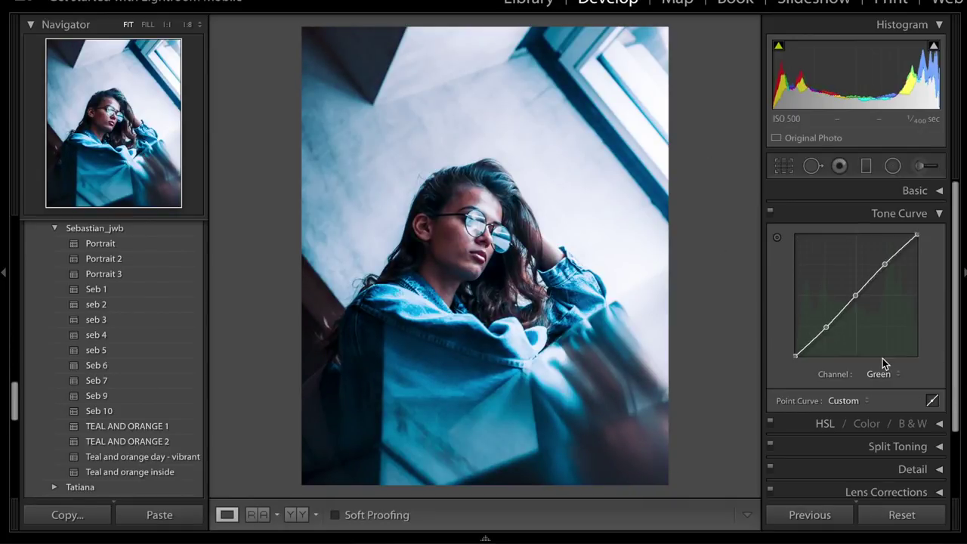
drag(826, 327, 827, 330)
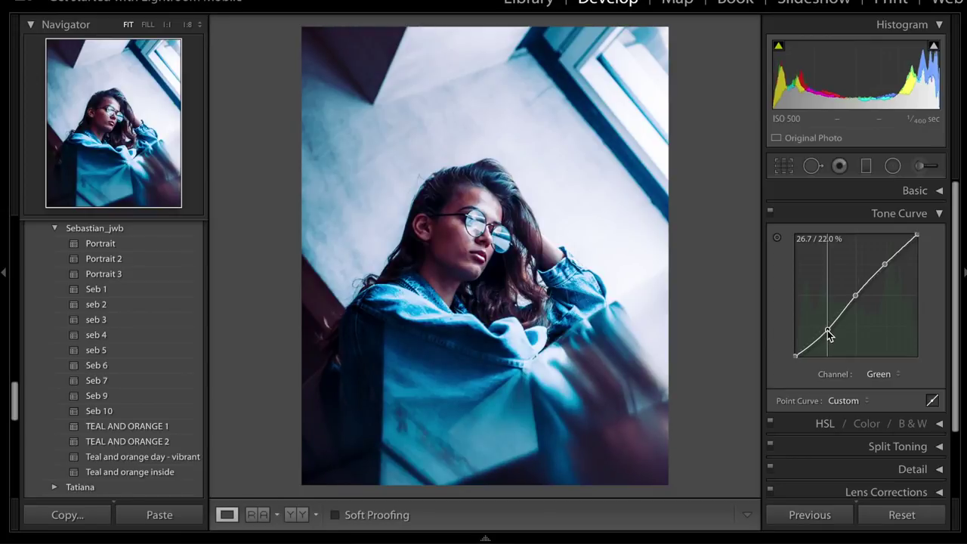
click(884, 263)
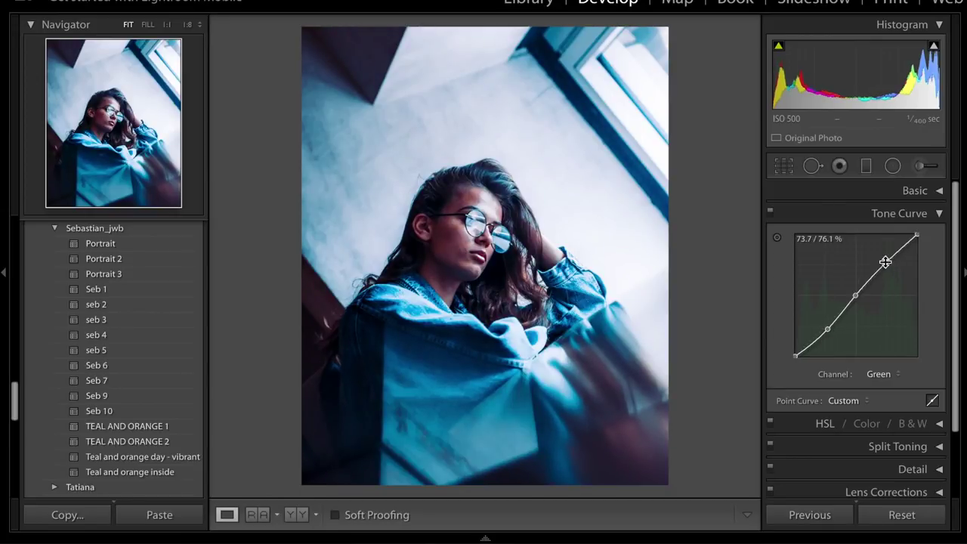
drag(827, 330, 826, 328)
- On the Blue channel, lift the highlights point to 82.4% and lower the shadows slightly
click(881, 374)
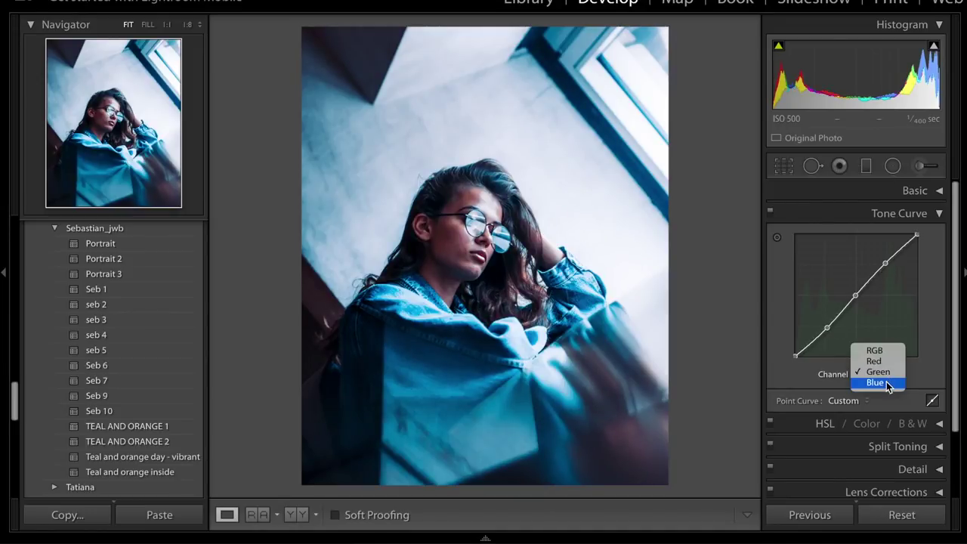
click(886, 383)
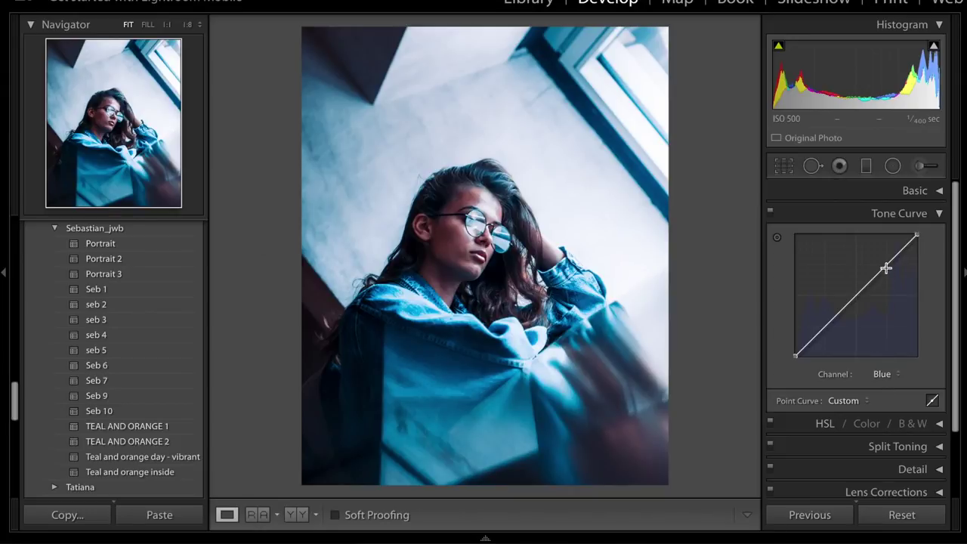
click(856, 297)
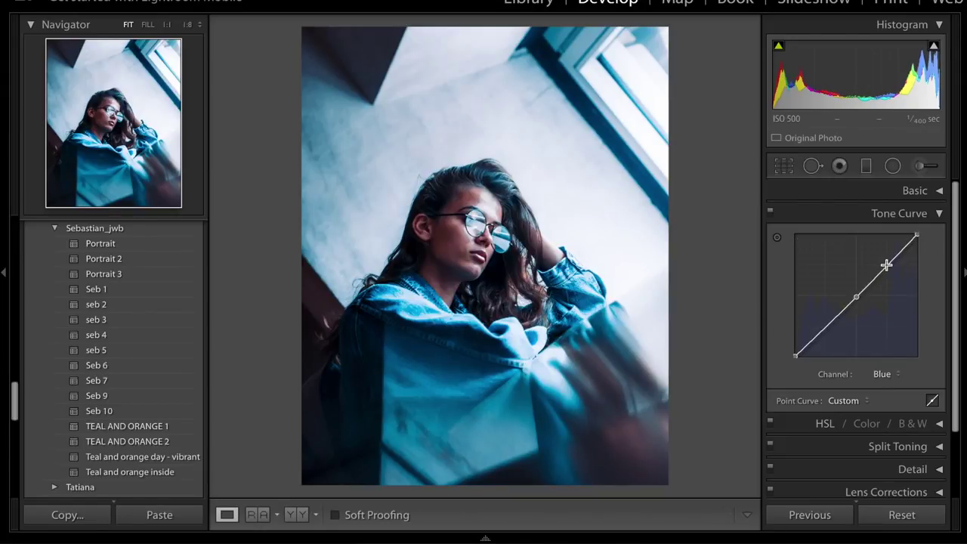
drag(886, 268, 887, 256)
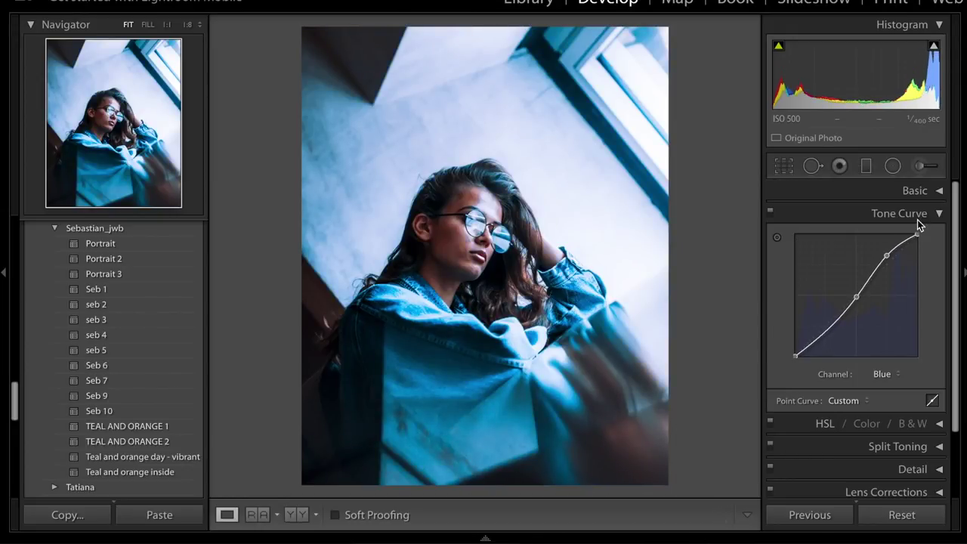
click(826, 332)
drag(826, 332, 827, 332)
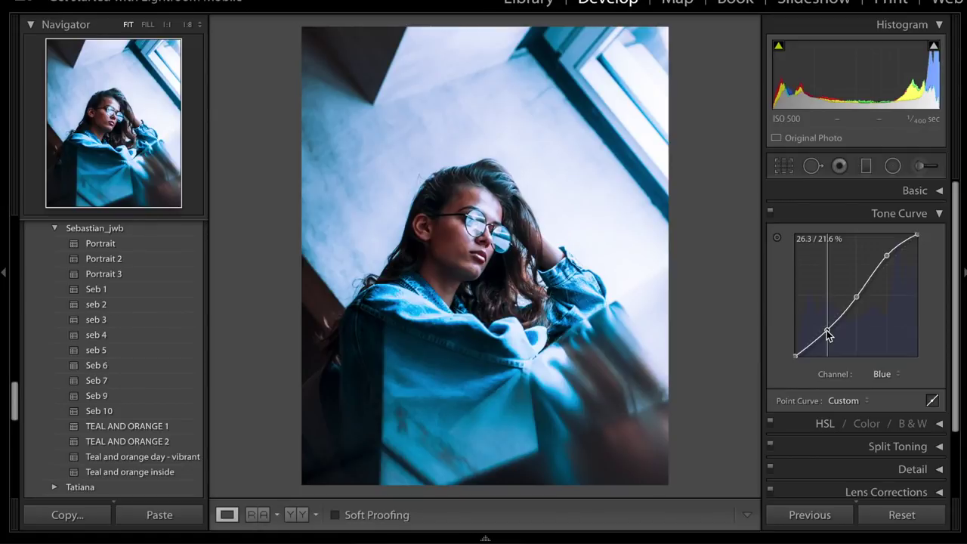
- Toggle the tone curve off and on, collapse it, and compare Before and After with backslash
click(770, 211)
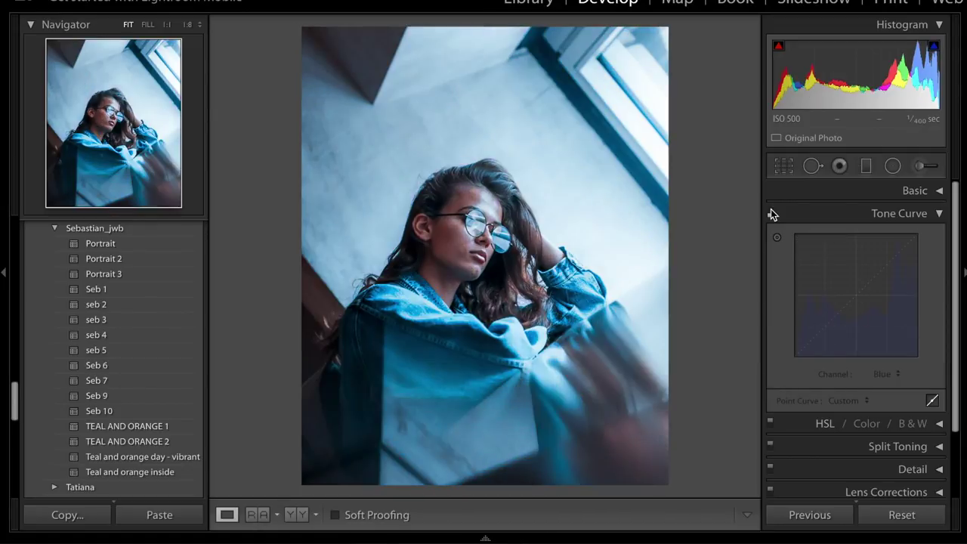
click(770, 210)
click(844, 218)
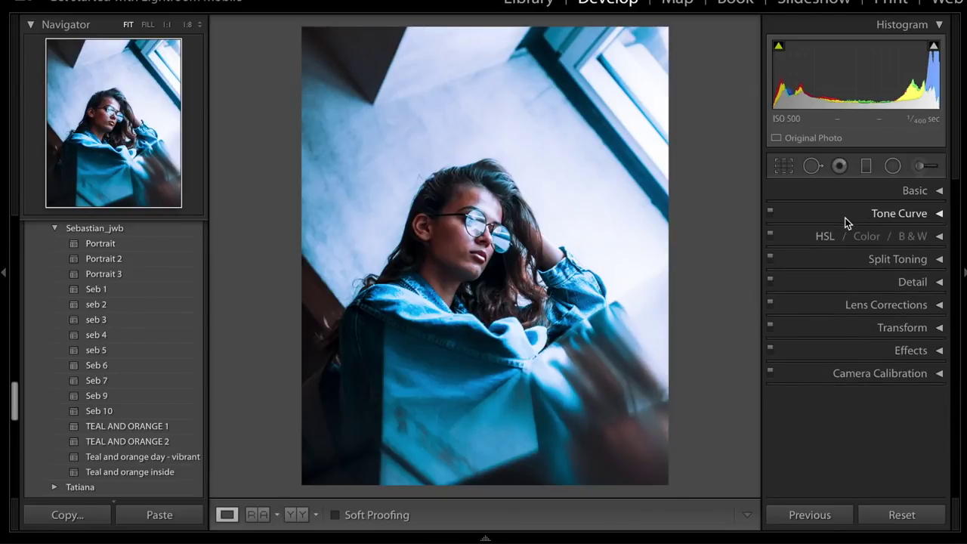
key(backslash)
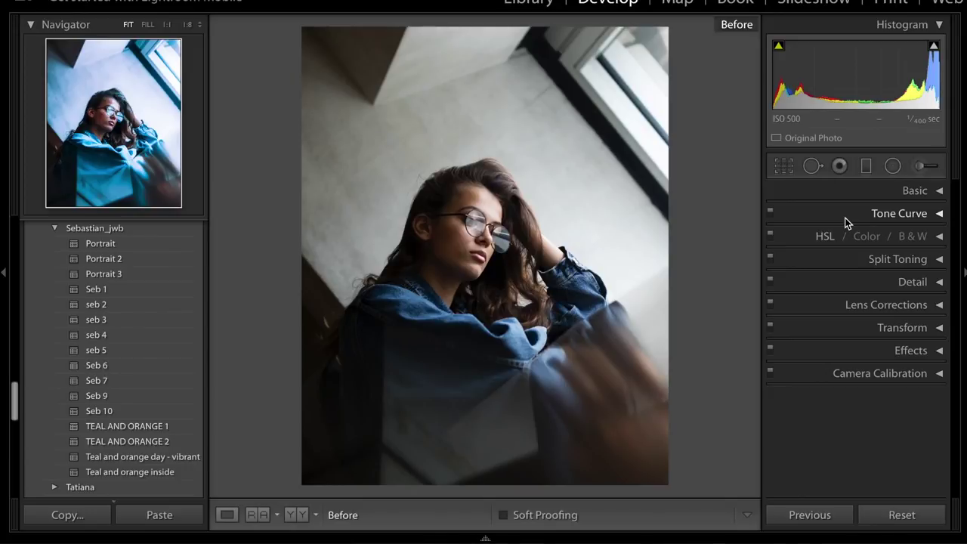
key(backslash)
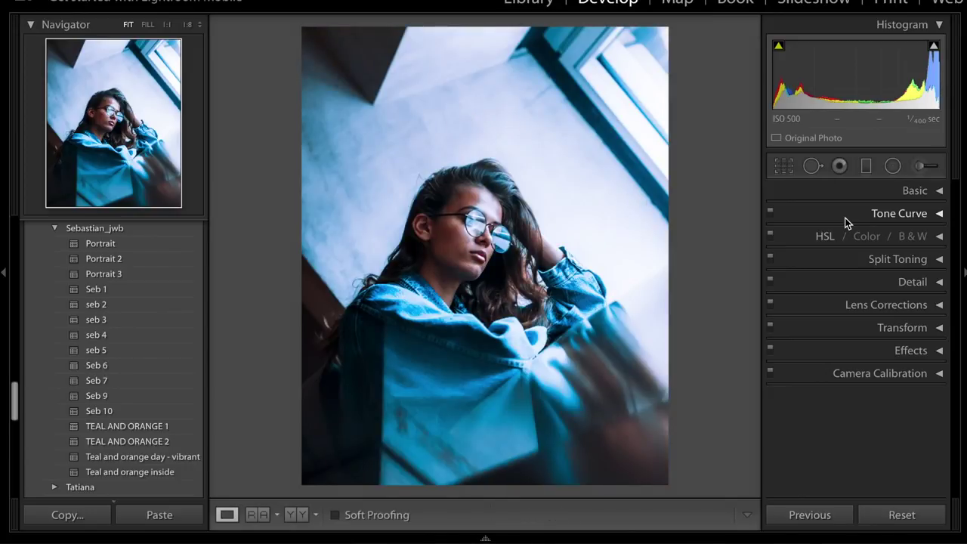
- Draw a diagonal graduated filter across the lower right of the photo
click(866, 166)
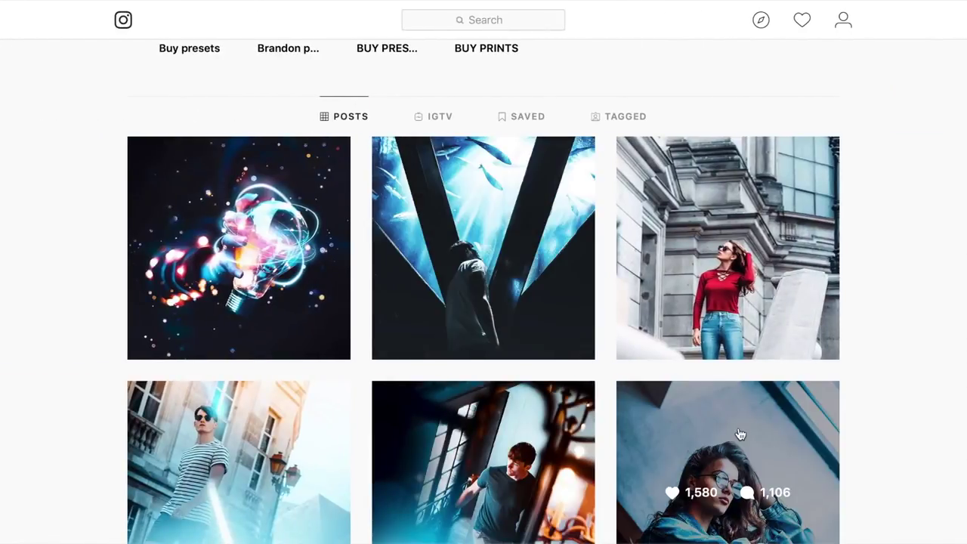
click(740, 434)
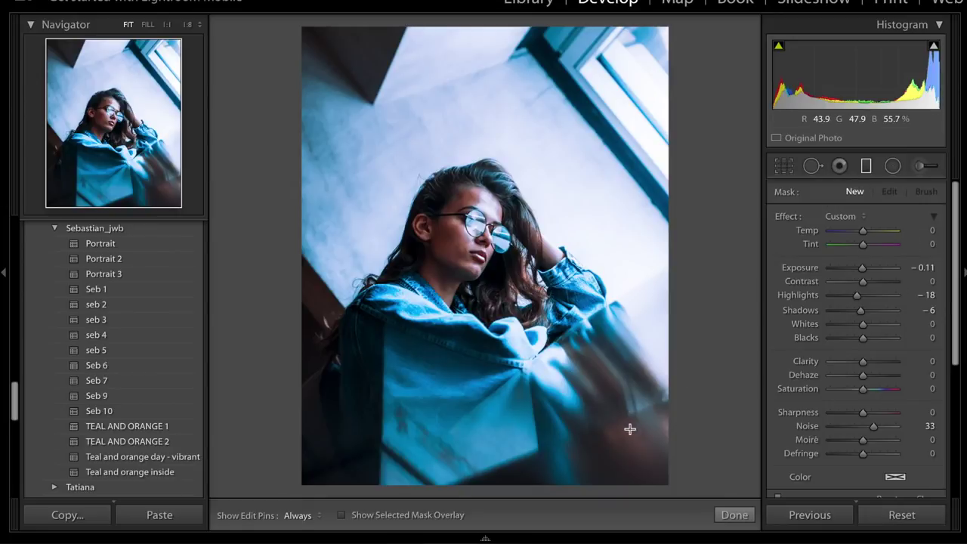
drag(571, 410, 534, 307)
drag(551, 353, 511, 292)
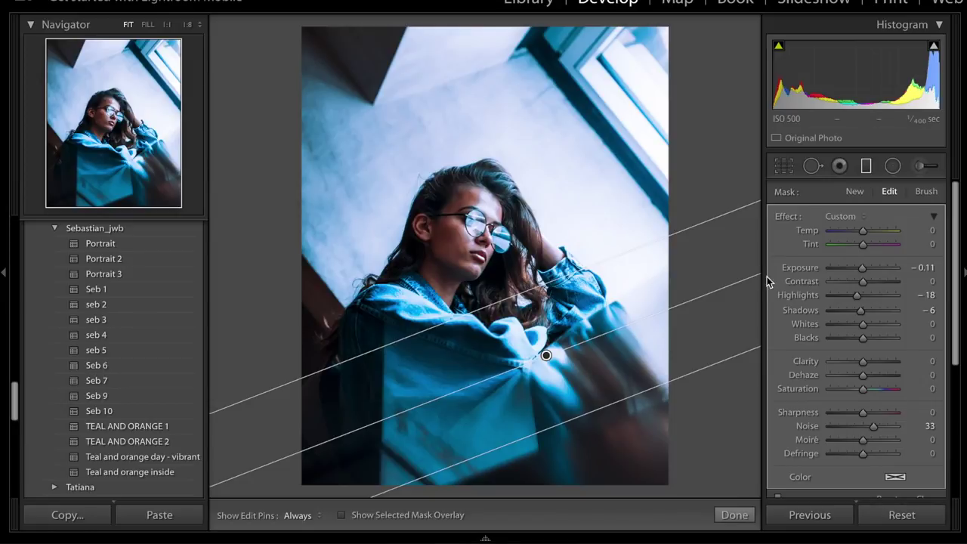
key(h)
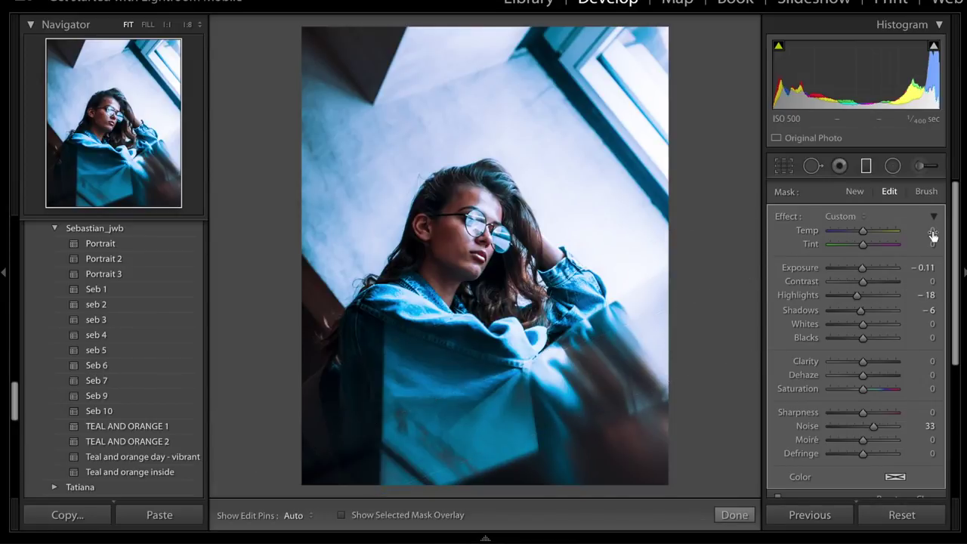
- Set the filter to Temp -19 and Tint 63, then toggle it off to compare
click(931, 231)
text(-19)
key(Return)
click(928, 244)
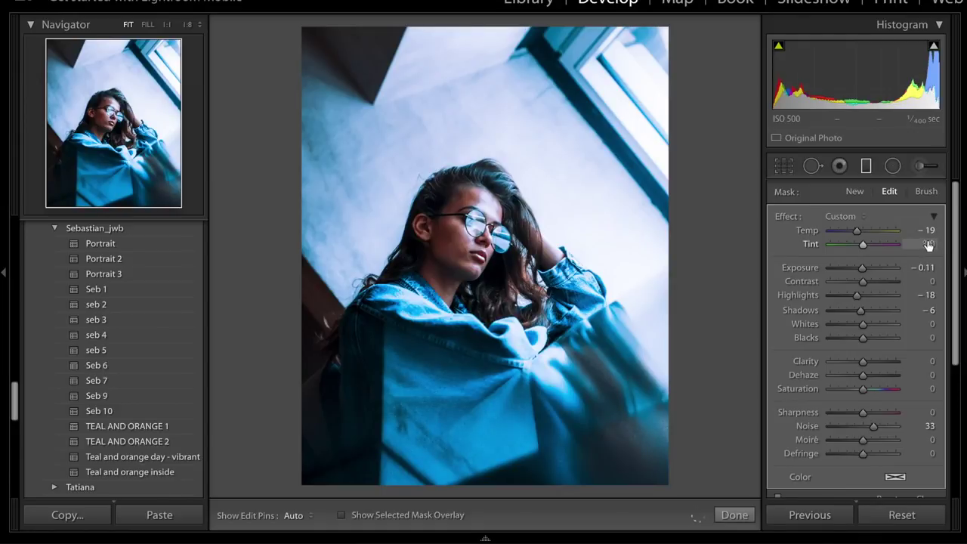
text(63)
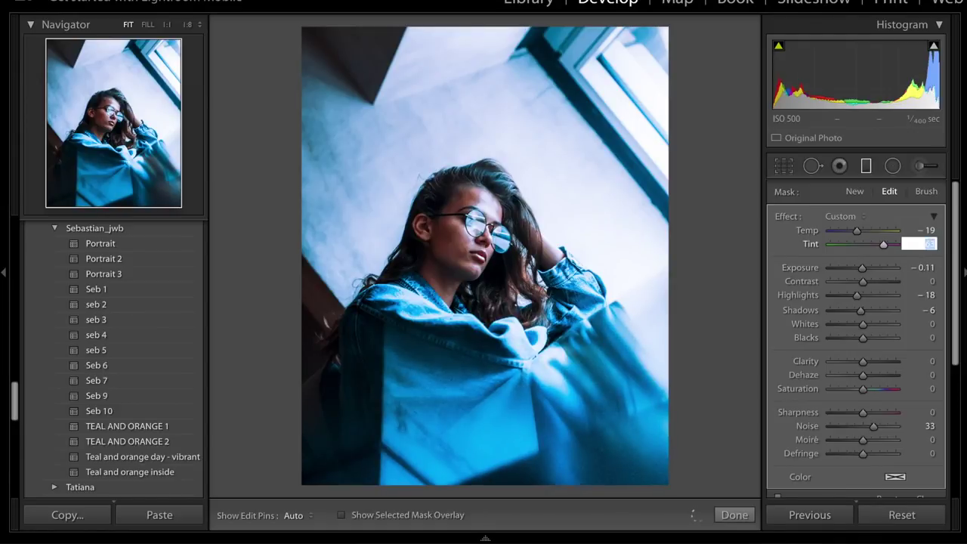
key(Return)
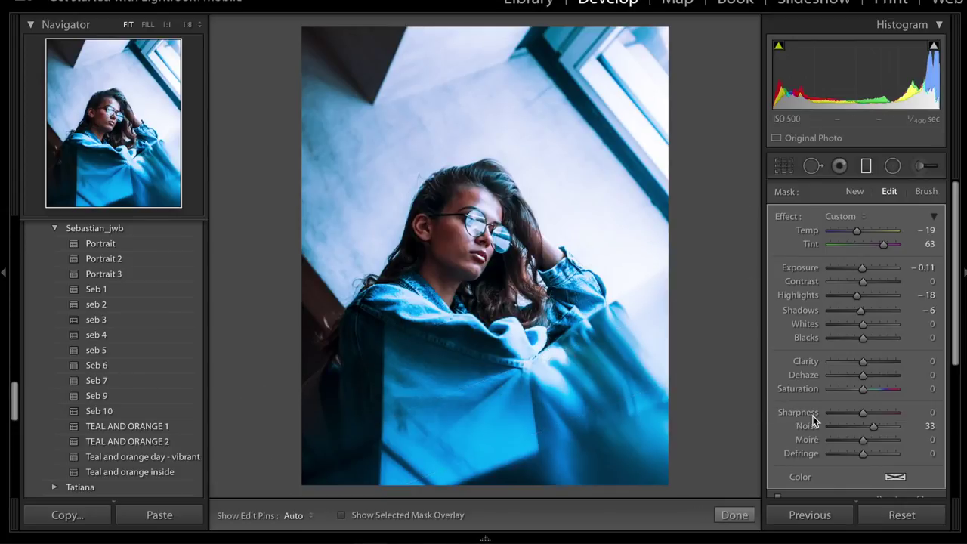
scroll(802, 445, down, 1)
scroll(802, 449, down, 1)
click(781, 491)
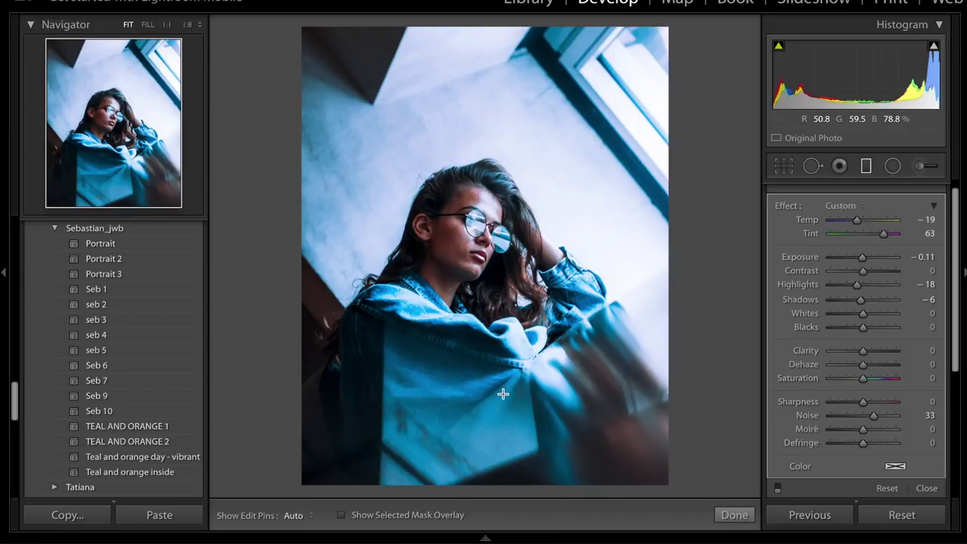
- Reset the filter's Highlights and Shadows to 0, set Saturation to -28 and Noise to 60
click(781, 487)
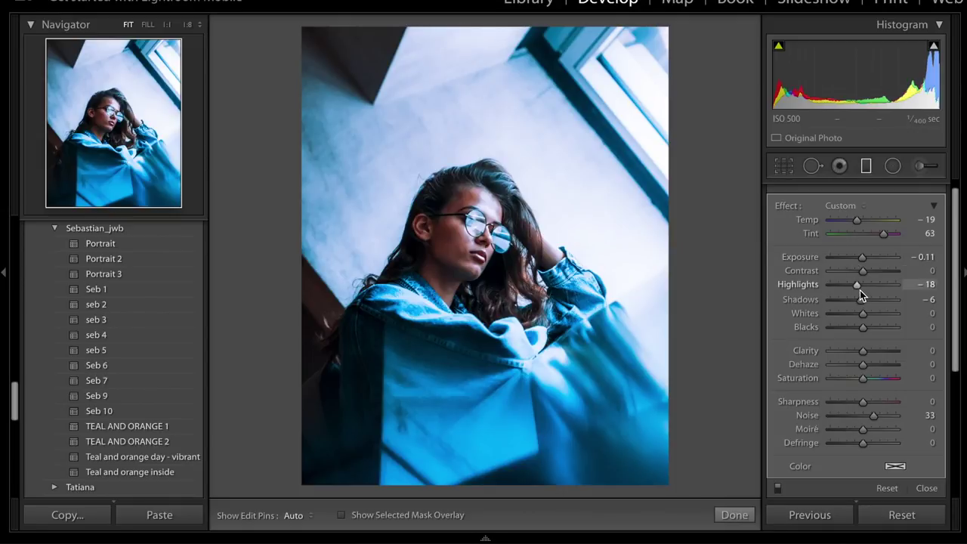
double_click(797, 289)
double_click(799, 302)
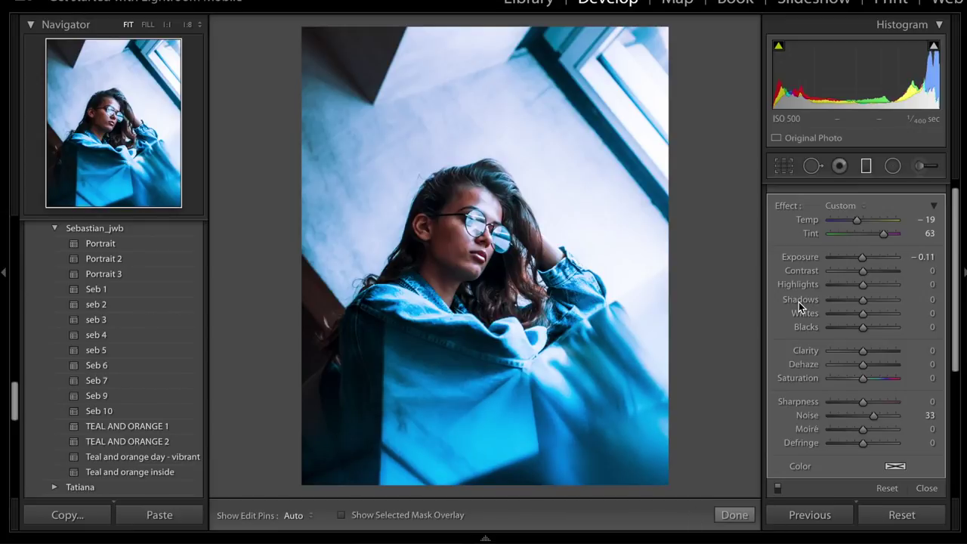
click(858, 379)
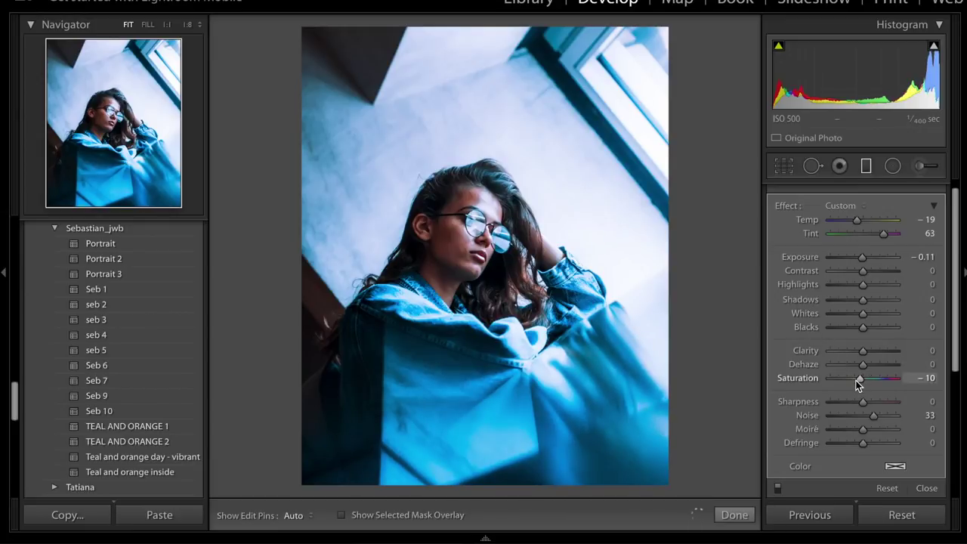
drag(857, 381, 849, 381)
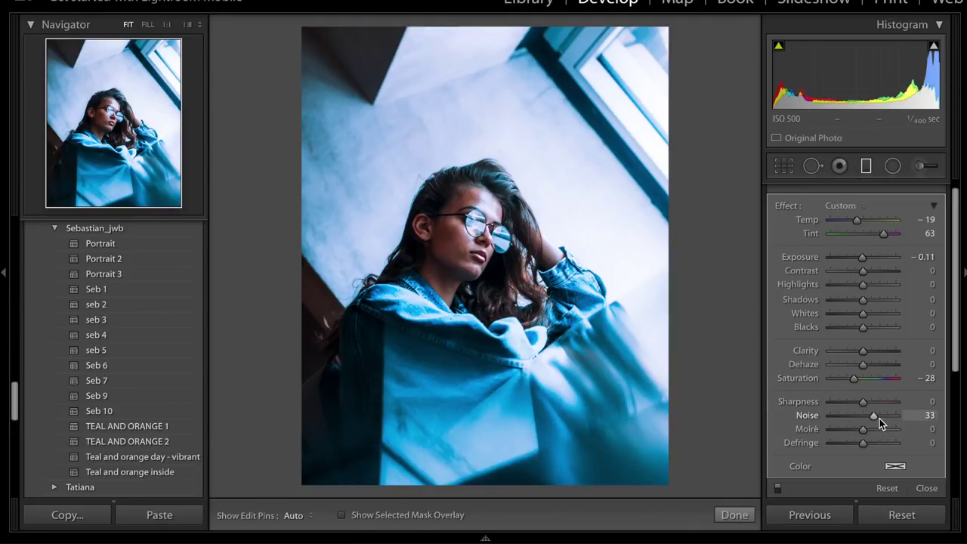
drag(879, 418, 883, 418)
- Add a second graduated filter over the window with Highlights 50, Shadows 100, Whites 35
drag(339, 90, 387, 187)
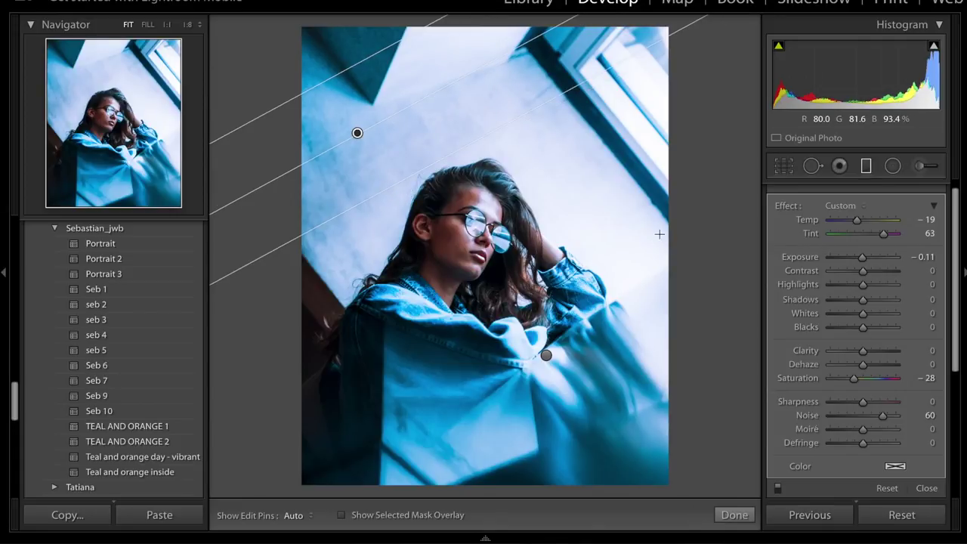
double_click(789, 209)
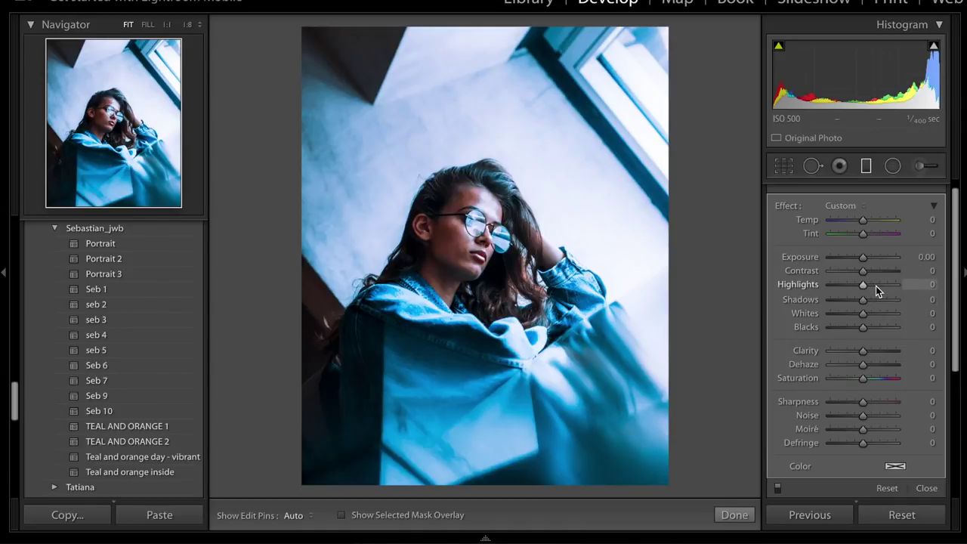
drag(876, 285, 880, 285)
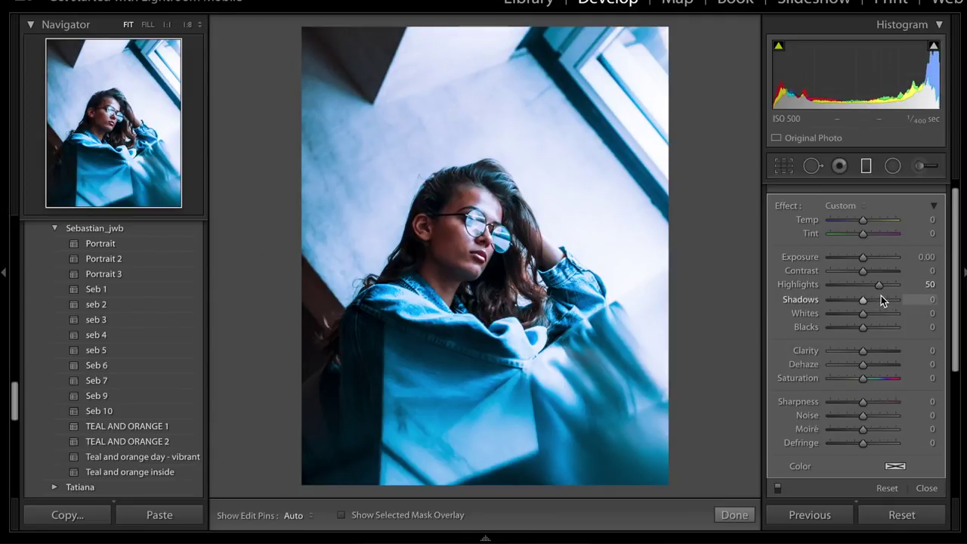
drag(881, 299, 917, 300)
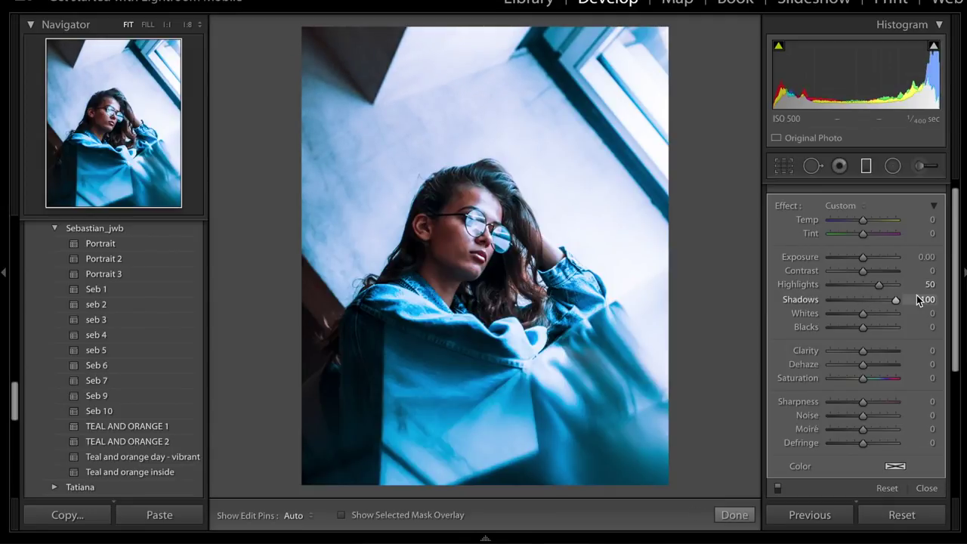
click(872, 314)
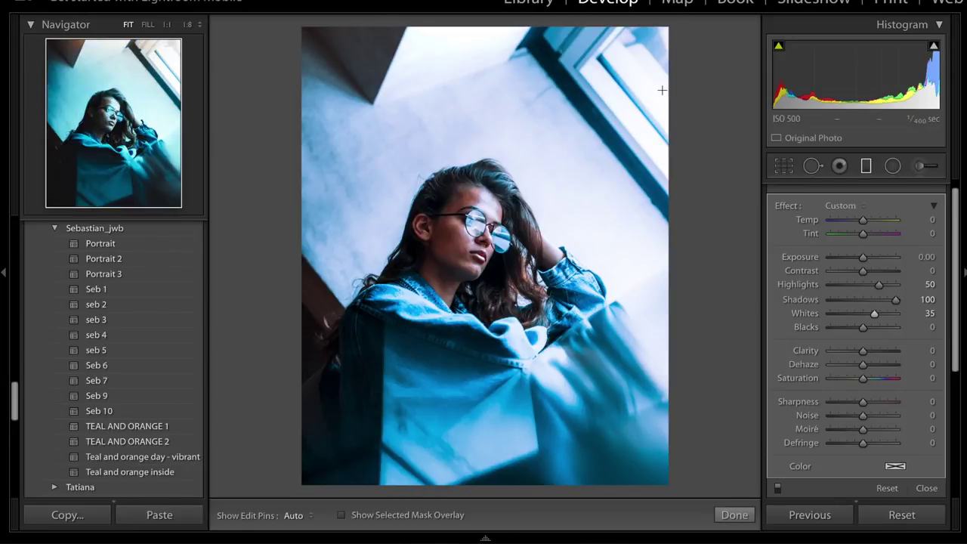
drag(332, 89, 388, 186)
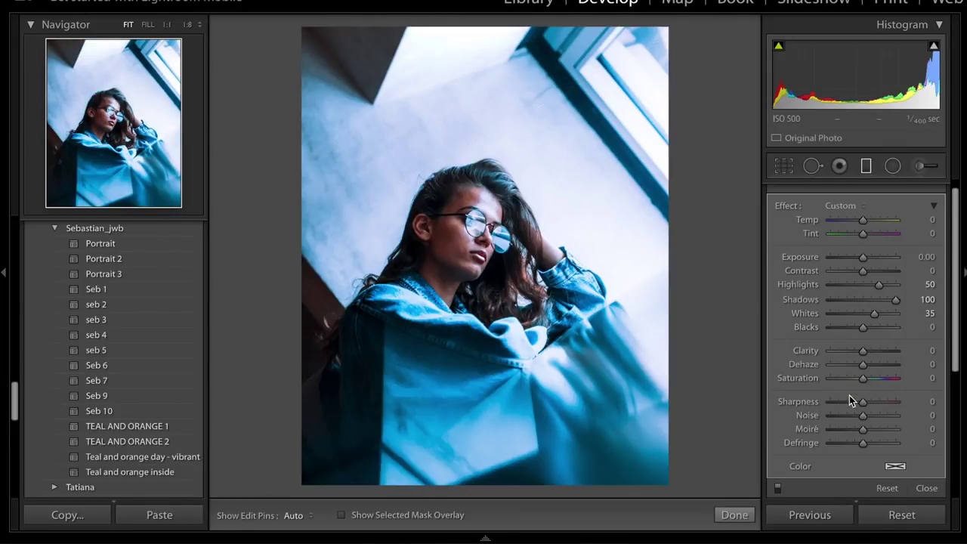
- Paint an adjustment-brush mask over the woman's forehead and face, checking it with the red overlay
click(930, 167)
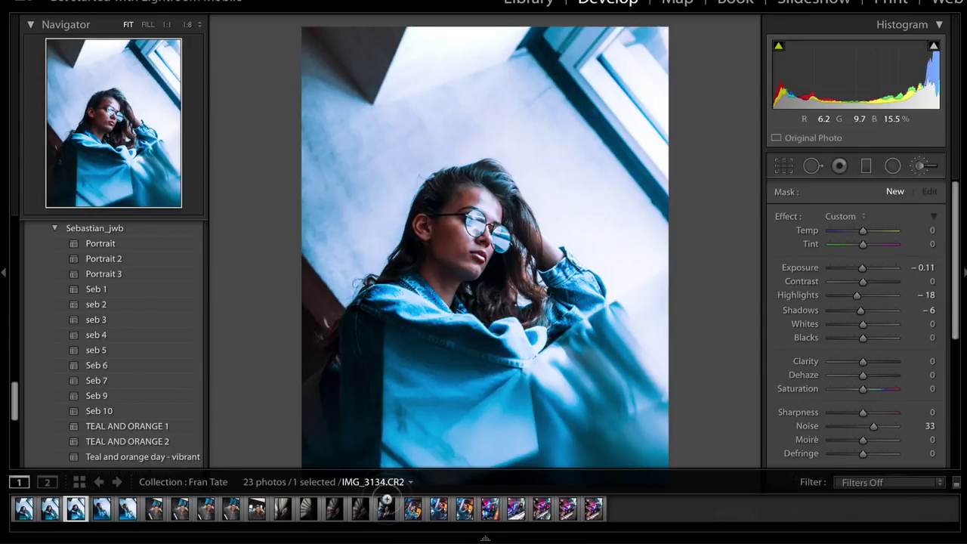
click(350, 514)
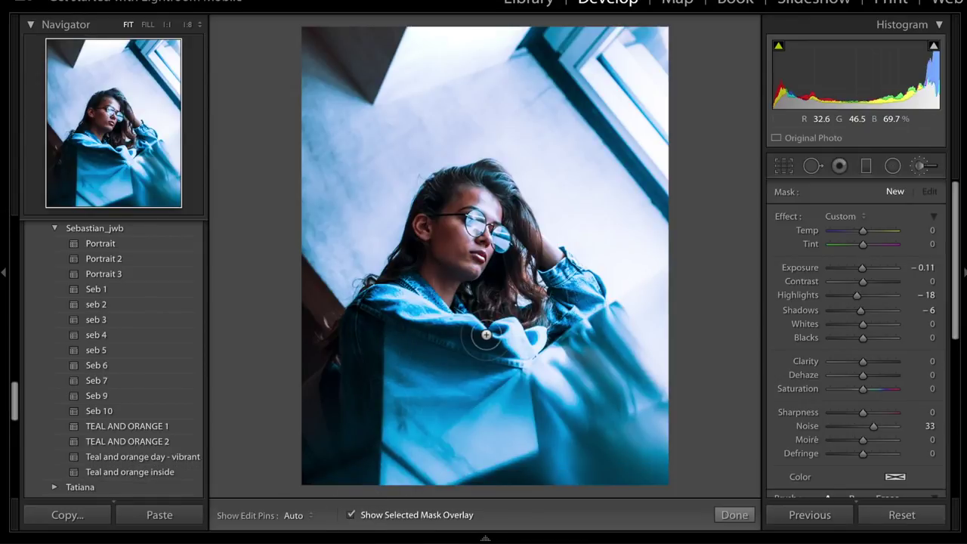
key(h)
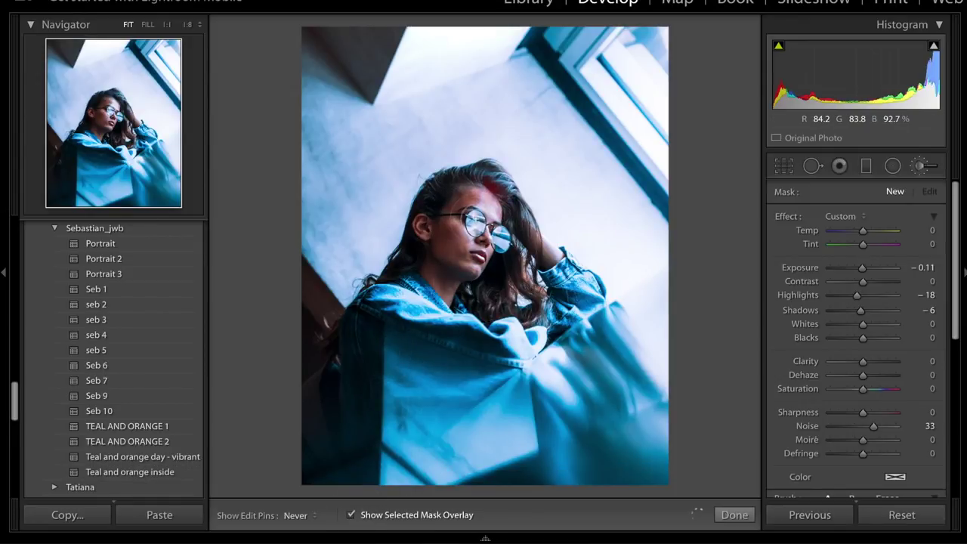
mouse_move(487, 198)
mouse_down()
mouse_move(438, 242)
mouse_move(438, 280)
mouse_move(463, 286)
mouse_move(502, 219)
mouse_move(481, 266)
mouse_move(425, 222)
mouse_up()
key(h)
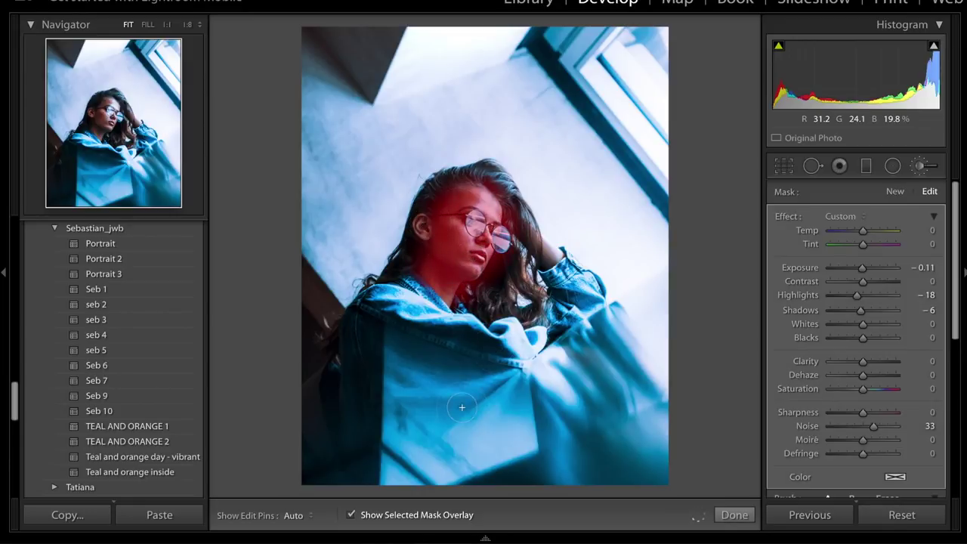
click(351, 514)
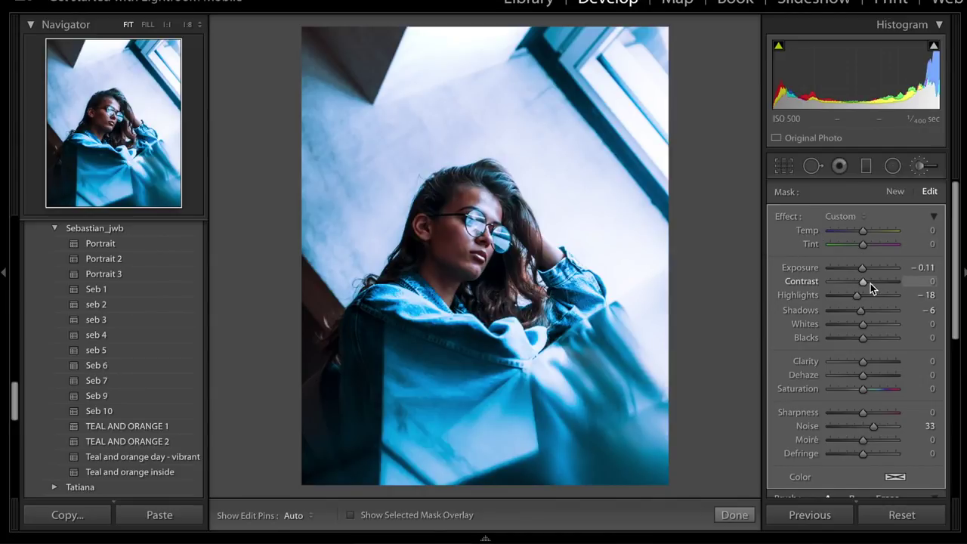
- Set the face brush to Contrast 28, Highlights 60 and Shadows 31
click(930, 281)
text(28)
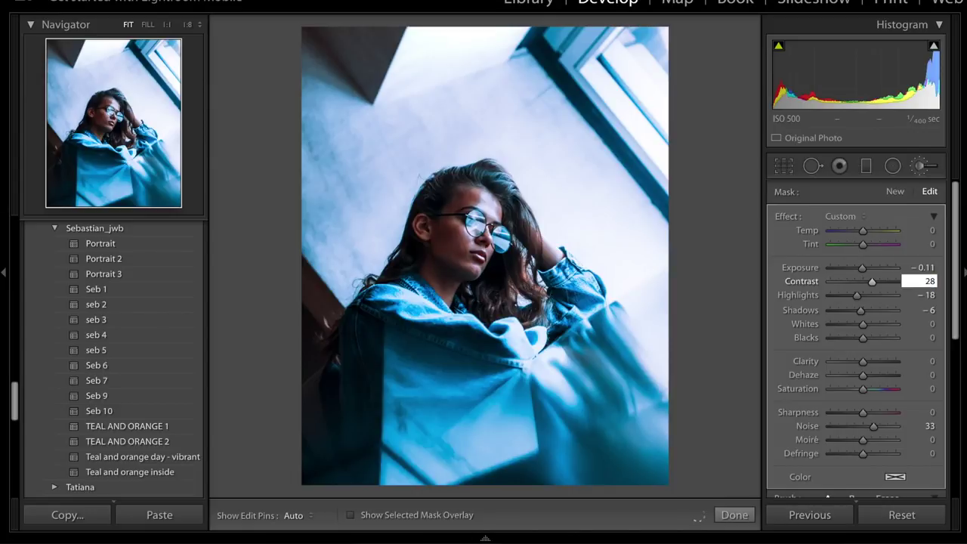
key(Return)
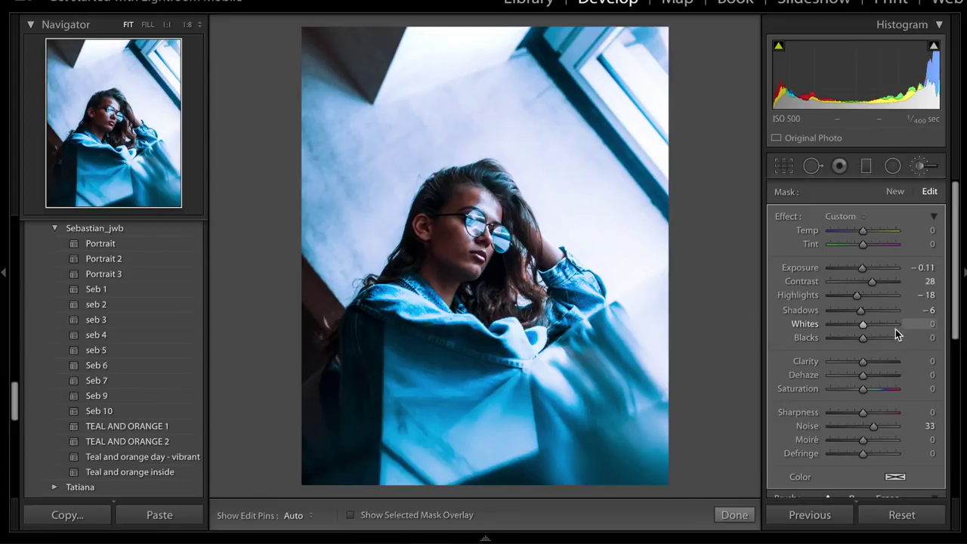
click(928, 295)
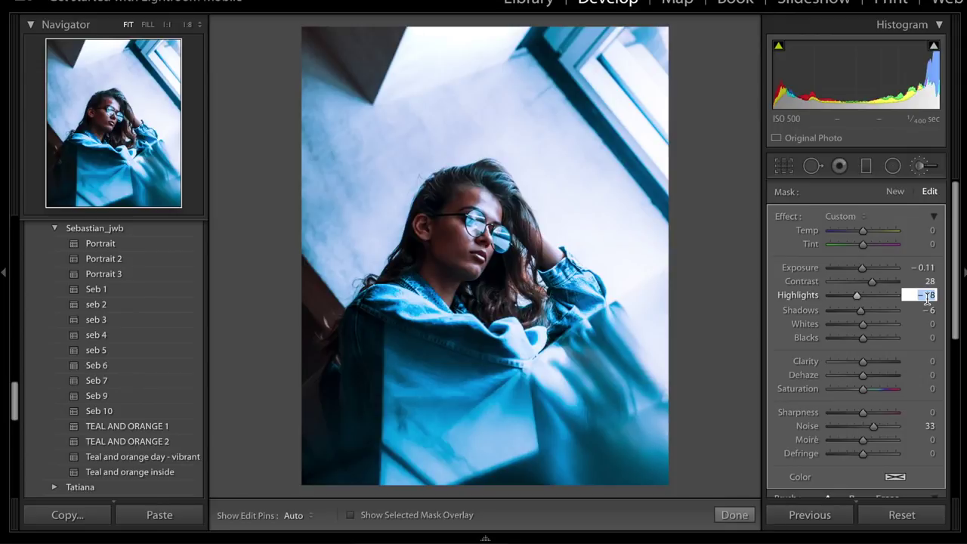
text(60)
key(Return)
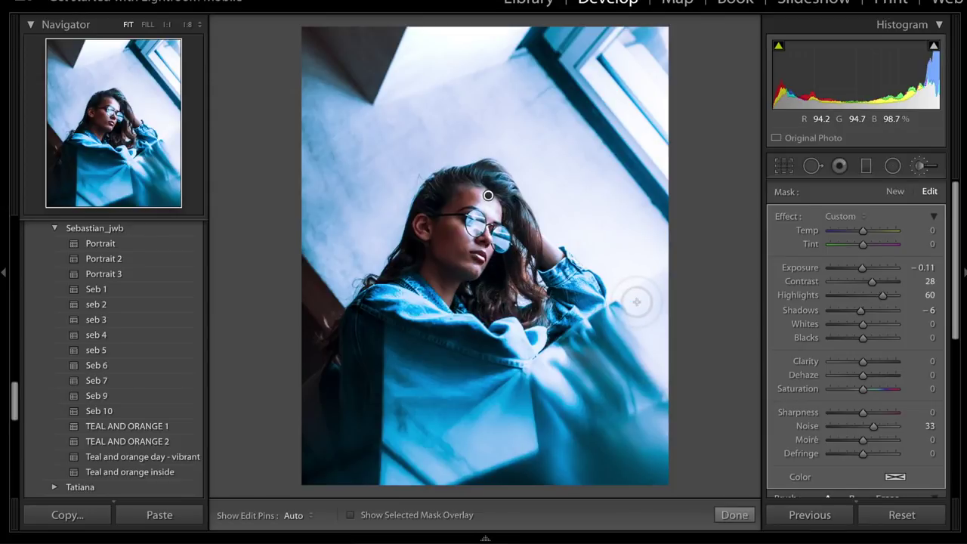
click(928, 311)
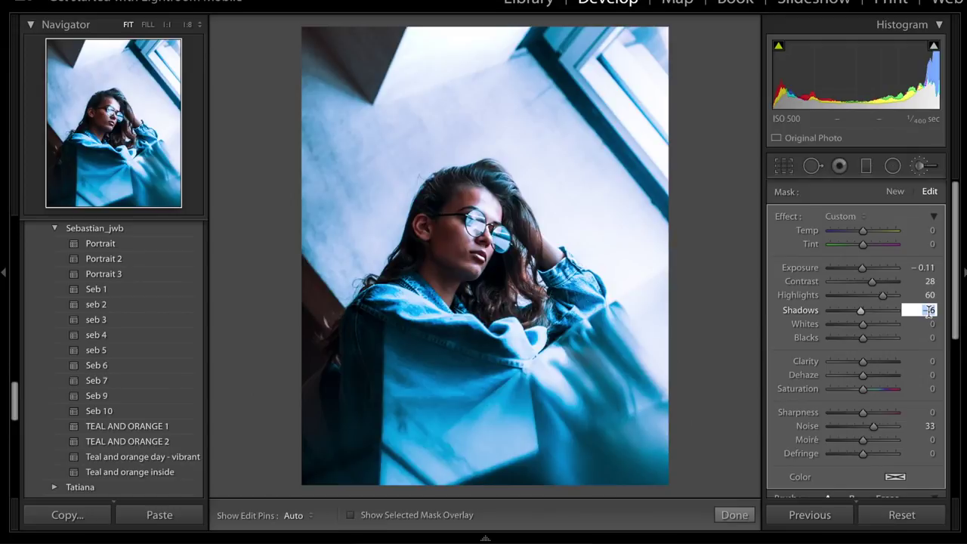
text(31)
- Set the brush's Whites 12, Blacks -13, Clarity -20, Saturation -6 and Noise 63
click(932, 323)
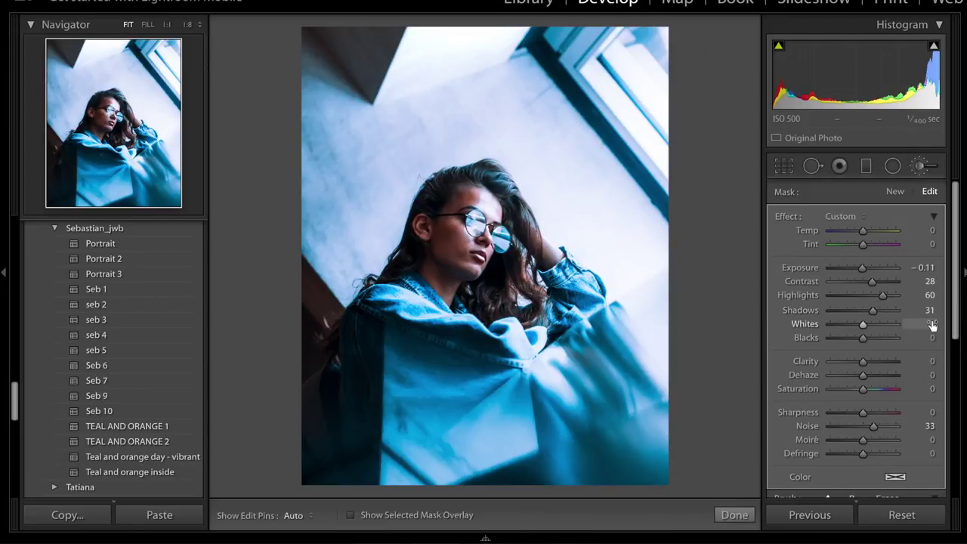
text(12)
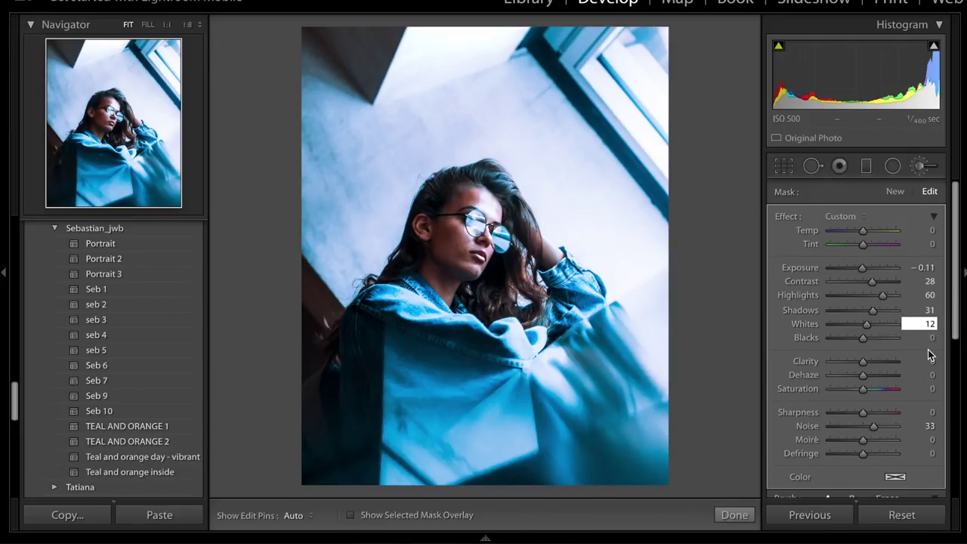
click(931, 338)
text(13)
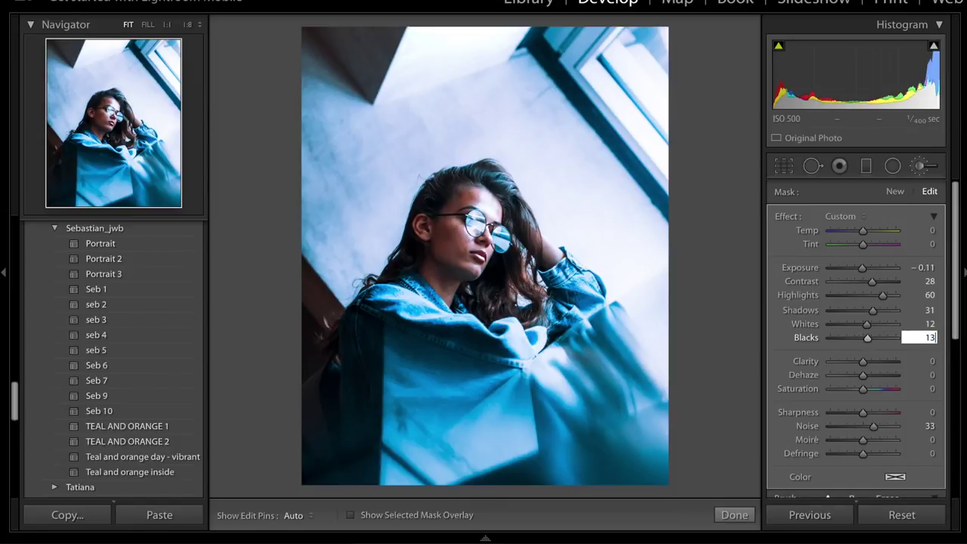
text(-13)
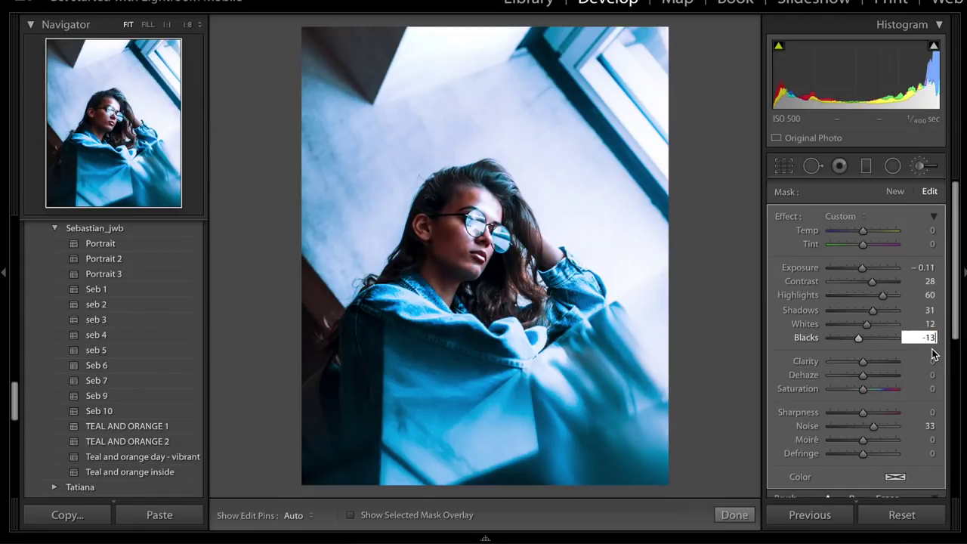
key(Return)
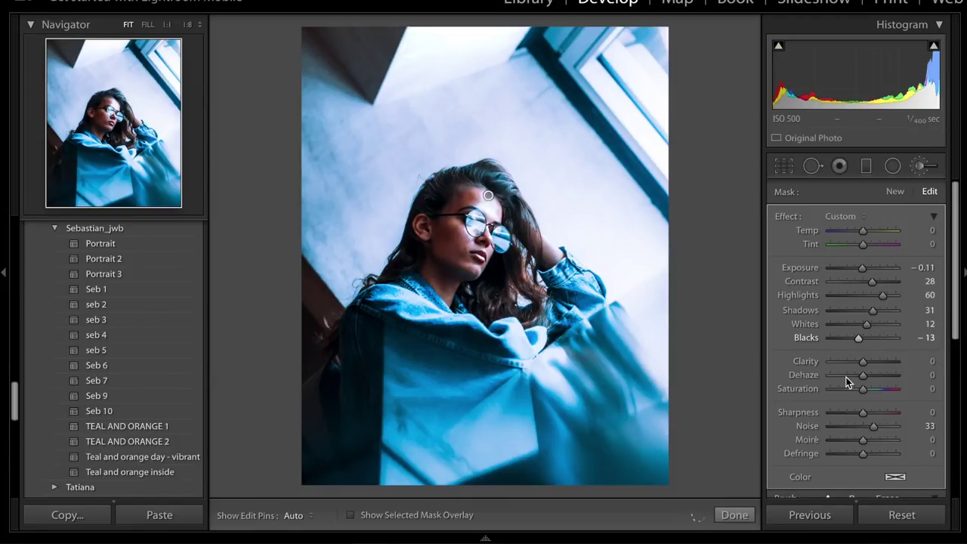
click(935, 363)
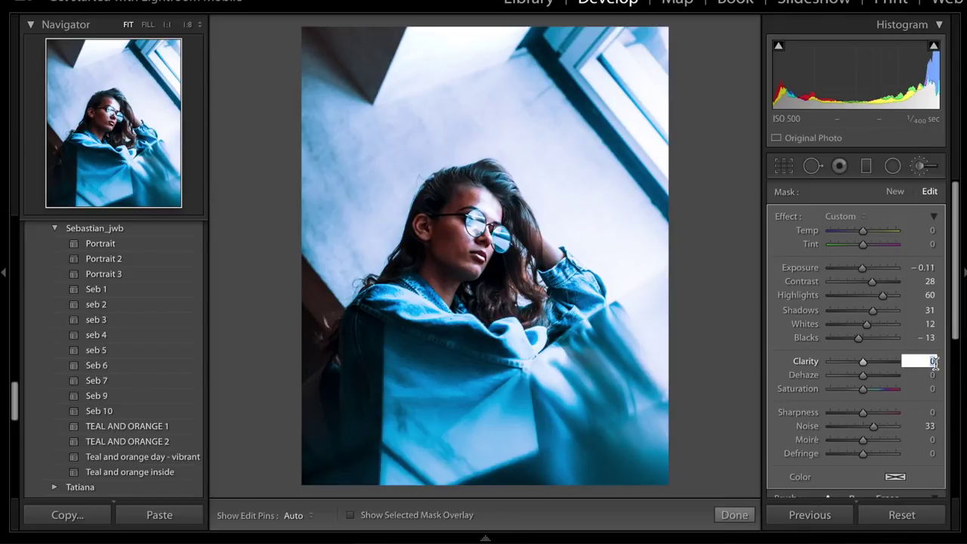
key(Return)
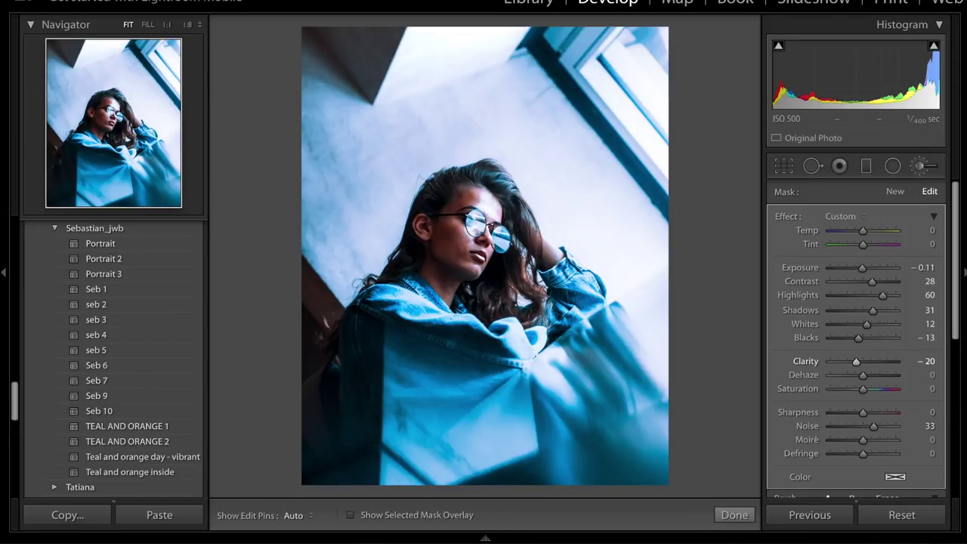
click(929, 389)
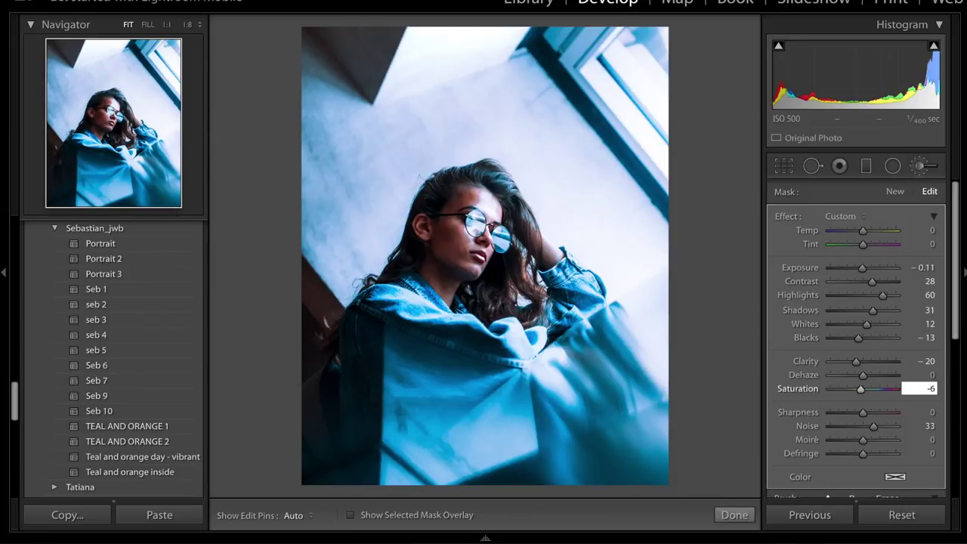
text(-6)
key(Return)
click(930, 426)
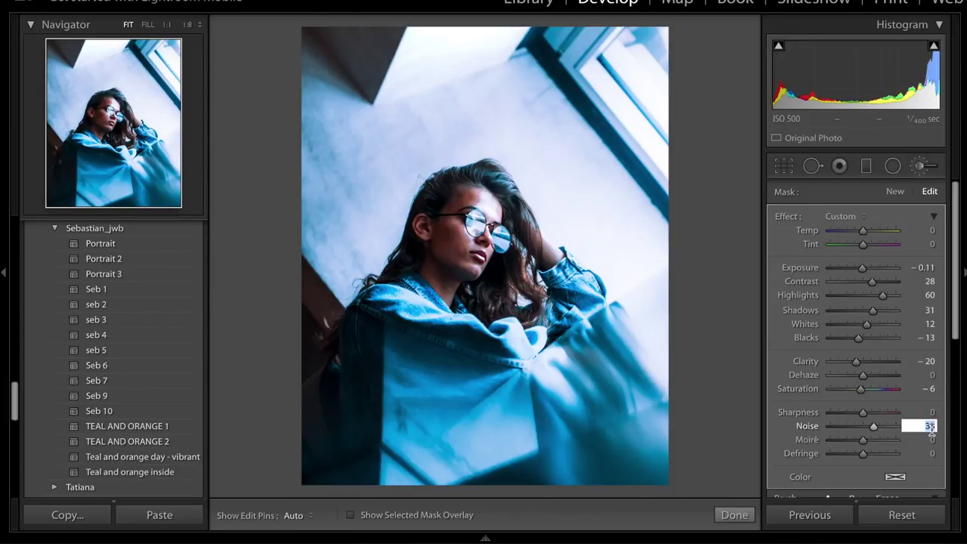
text(6)
key(Return)
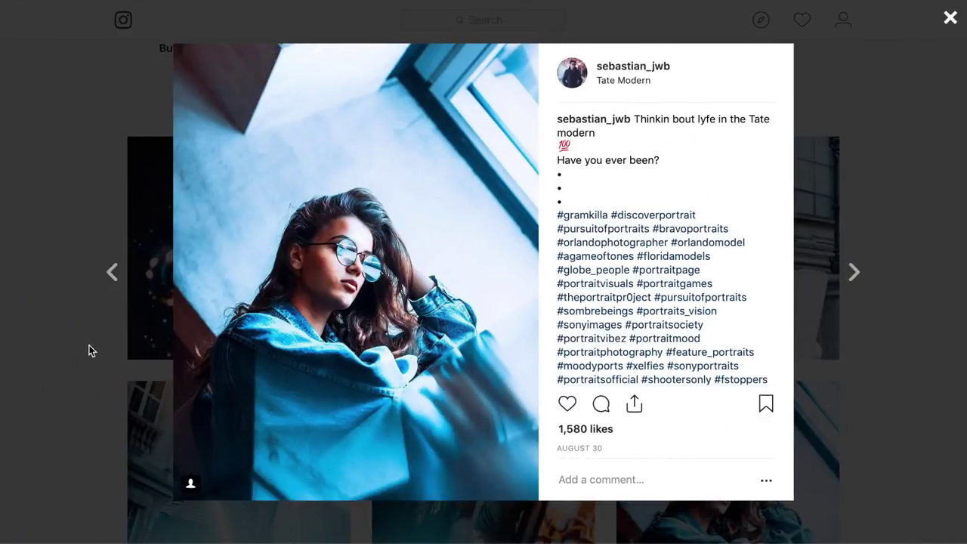
- Close the window-portrait post and scroll down the profile's grid of teal-toned photos
click(88, 349)
scroll(360, 350, down, 5)
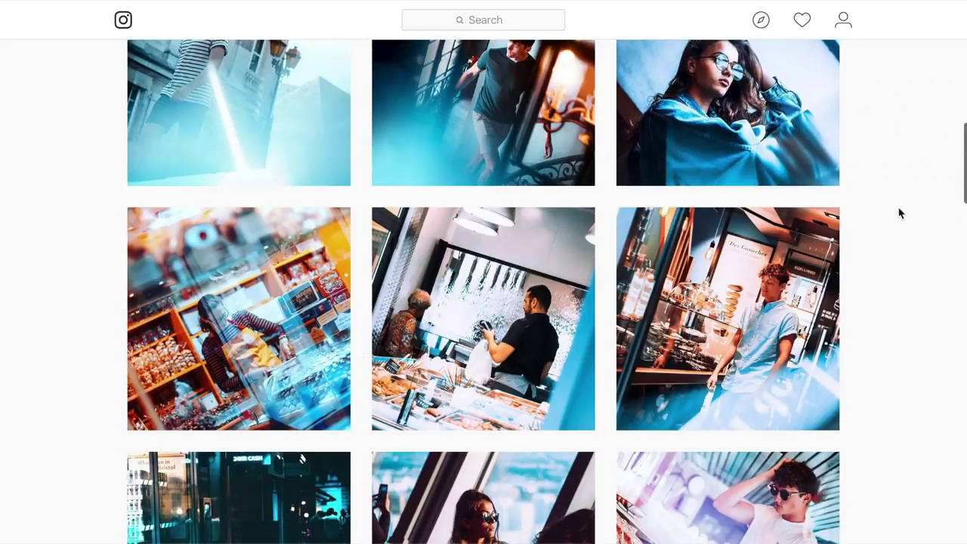
scroll(883, 521, down, 3)
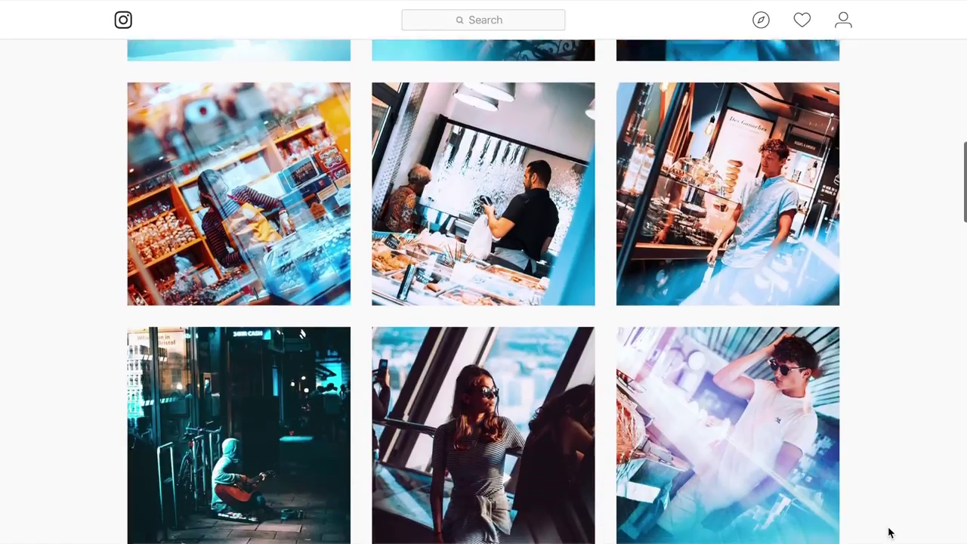